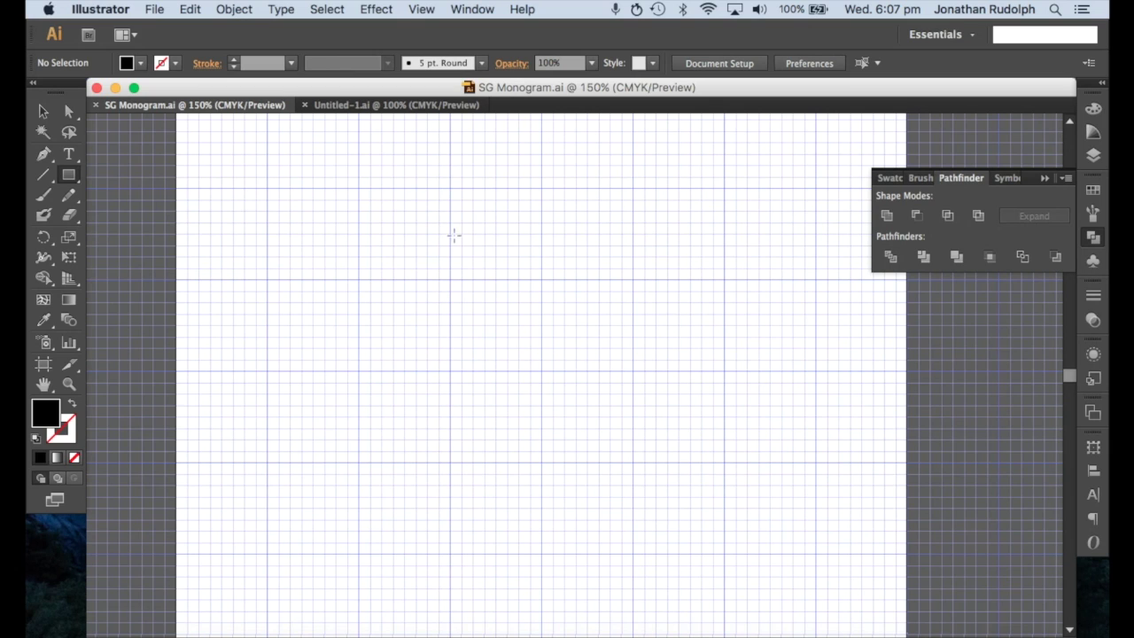
Hide the grid on the blank SG Monogram artboard with Cmd+'.
{"action": "key", "text": "super+apostrophe"}
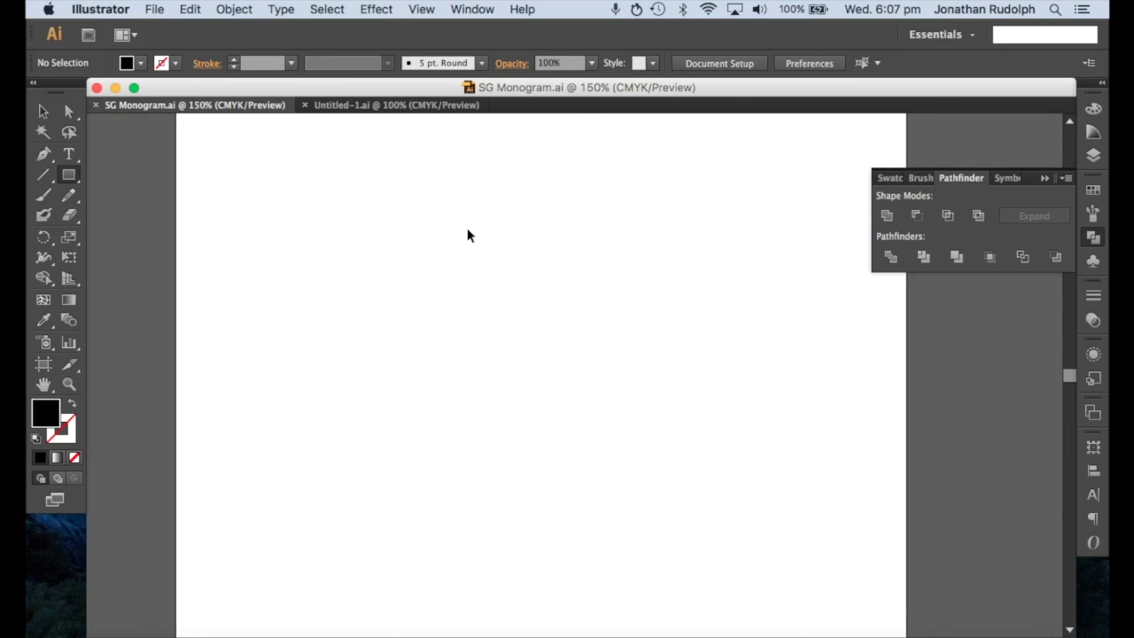
Toggle the artboard grid off and on, leaving it visible.
{"action": "key", "text": "super+apostrophe"}
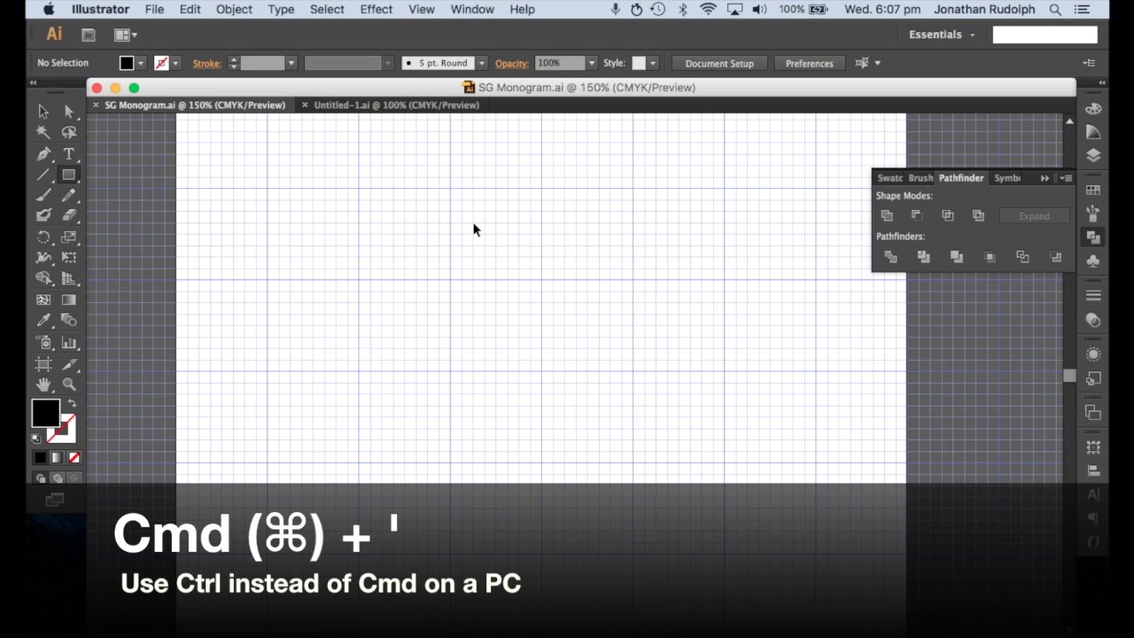
{"action": "key", "text": "super+apostrophe"}
{"action": "key", "text": "super+apostrophe"}
{"action": "key", "text": "super+apostrophe"}
{"action": "key", "text": "super+apostrophe"}
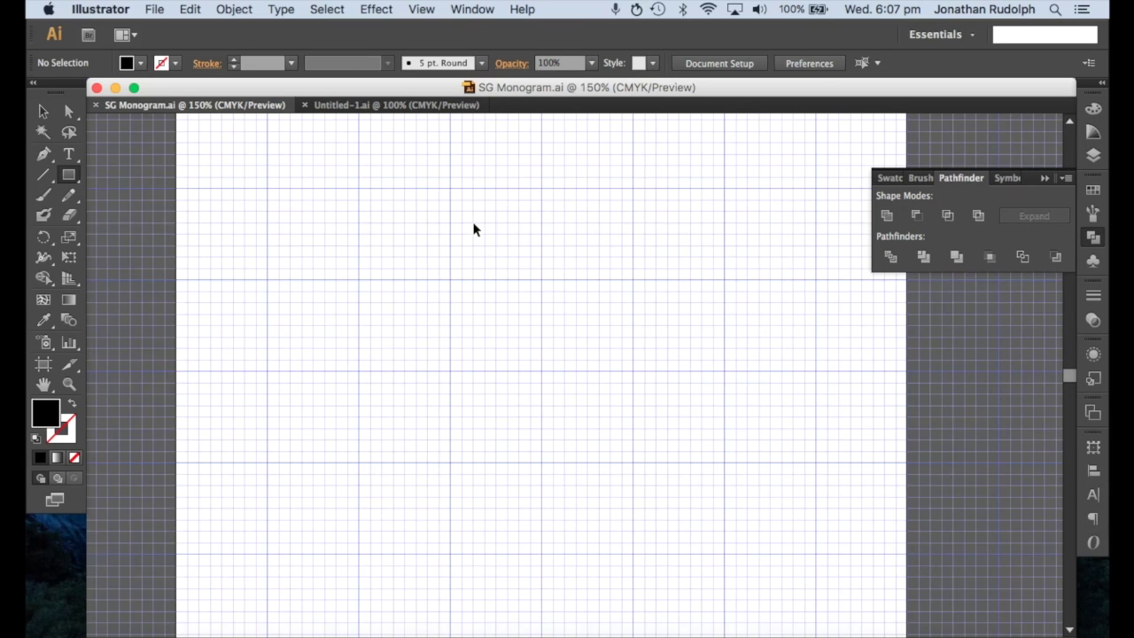
{"action": "key", "text": "super+apostrophe"}
{"action": "key", "text": "super+apostrophe"}
{"action": "key", "text": "super+apostrophe"}
{"action": "key", "text": "super+apostrophe"}
{"action": "left_click", "coordinate": [422, 9]}
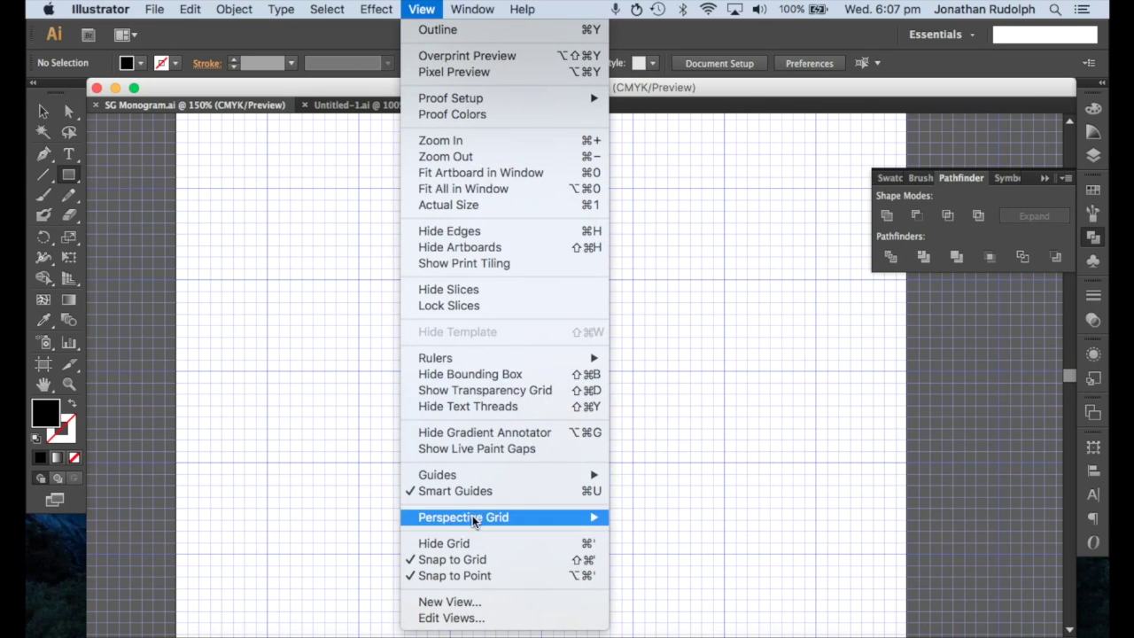
{"action": "left_click", "coordinate": [477, 545]}
{"action": "left_click", "coordinate": [421, 8]}
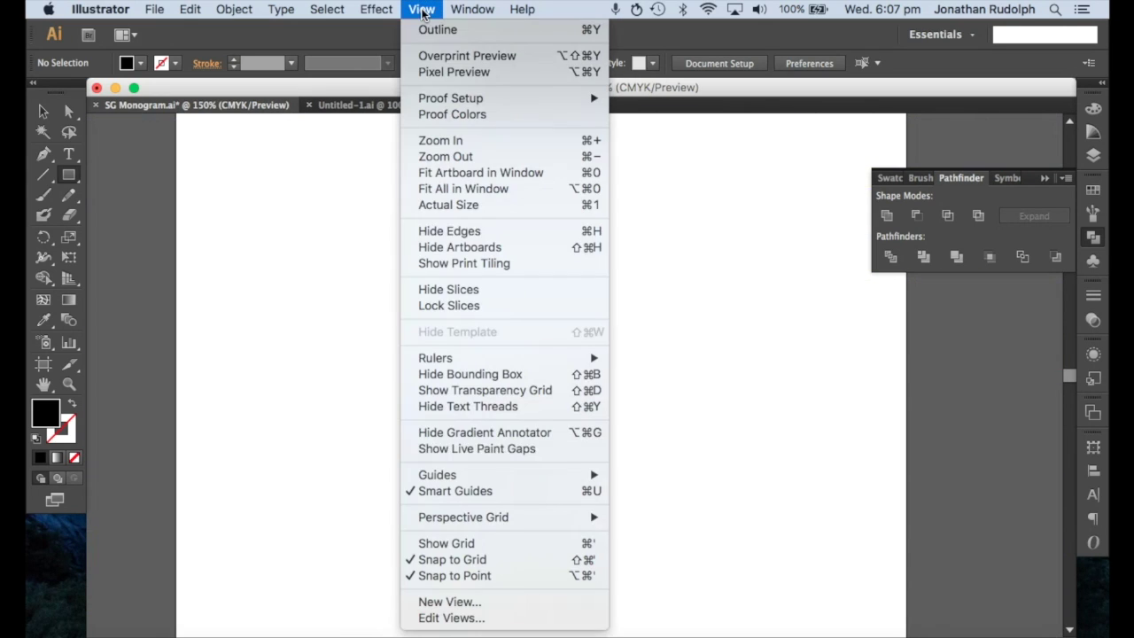
{"action": "left_click", "coordinate": [493, 547]}
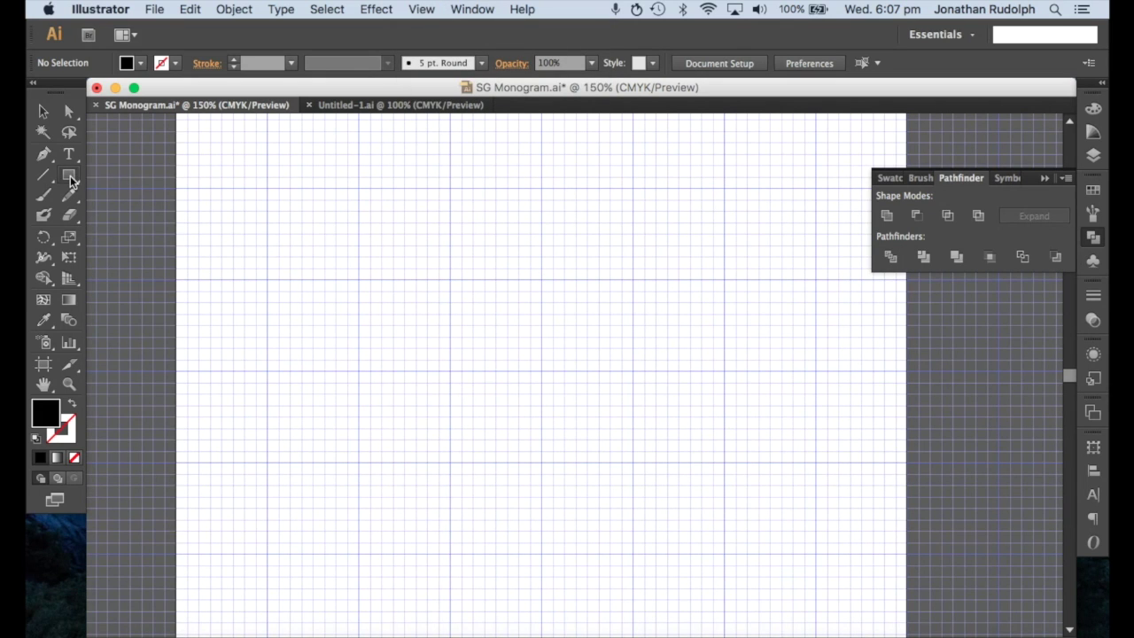
Pick the Ellipse Tool and check the grid snapping options in the View menu.
{"action": "left_click_drag", "start_coordinate": [71, 180], "coordinate": [111, 211]}
{"action": "left_click", "coordinate": [424, 9]}
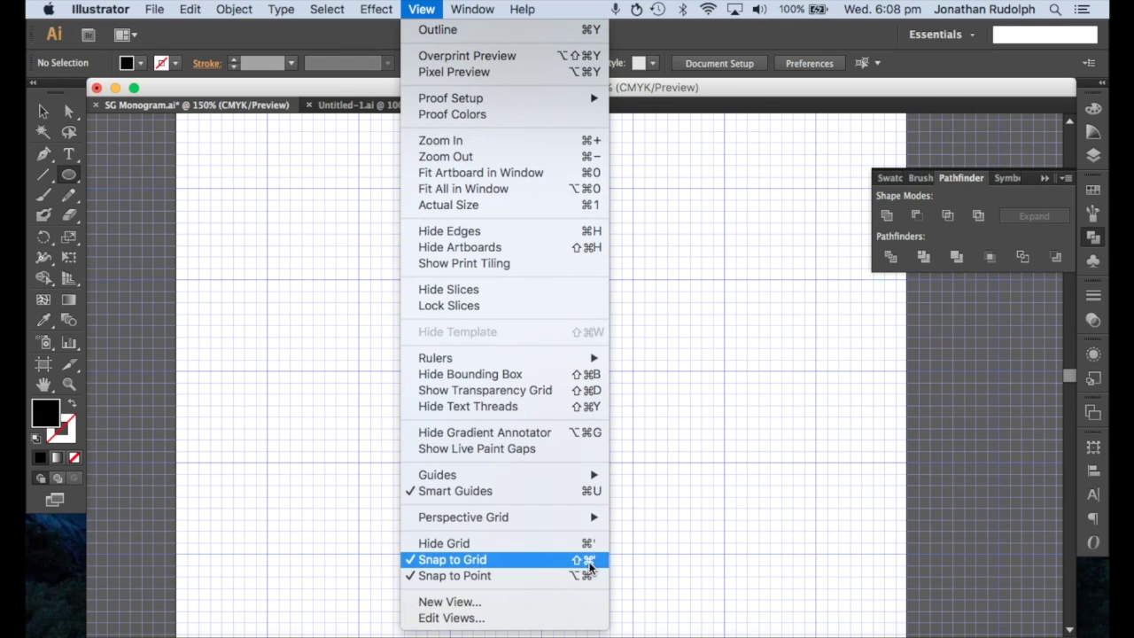
{"action": "left_click", "coordinate": [678, 524]}
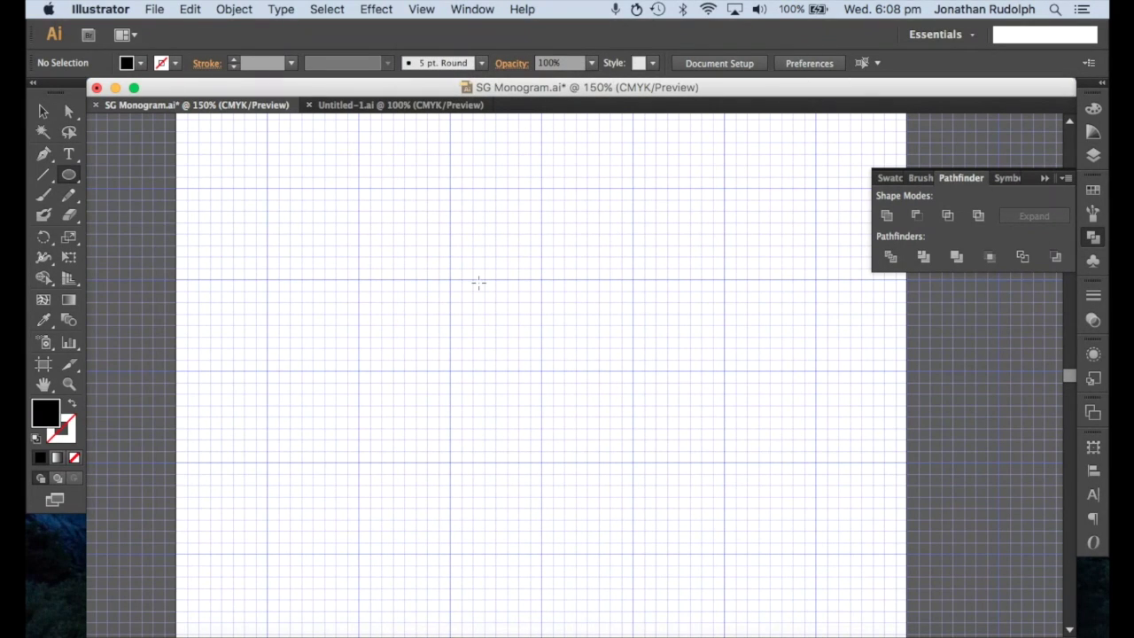
Draw a black circle from a grid point and compare Outline and Preview views.
{"action": "left_click_drag", "start_coordinate": [452, 284], "coordinate": [479, 317]}
{"action": "key", "text": "super+z"}
{"action": "left_click_drag", "start_coordinate": [449, 280], "coordinate": [631, 433]}
{"action": "key", "text": "v"}
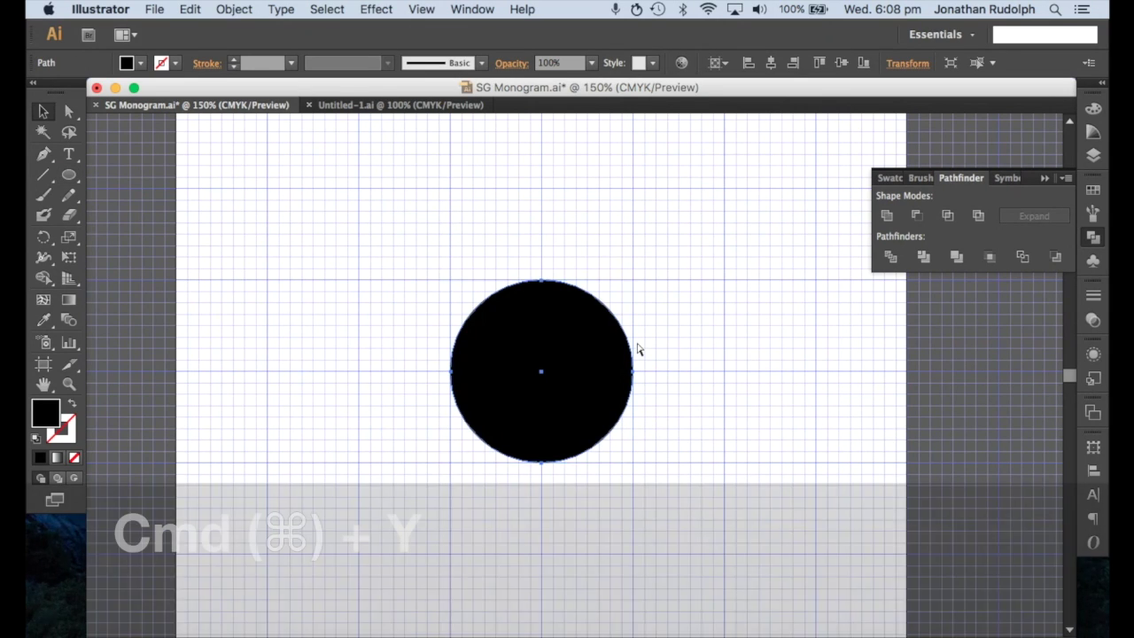
{"action": "key", "text": "super+y"}
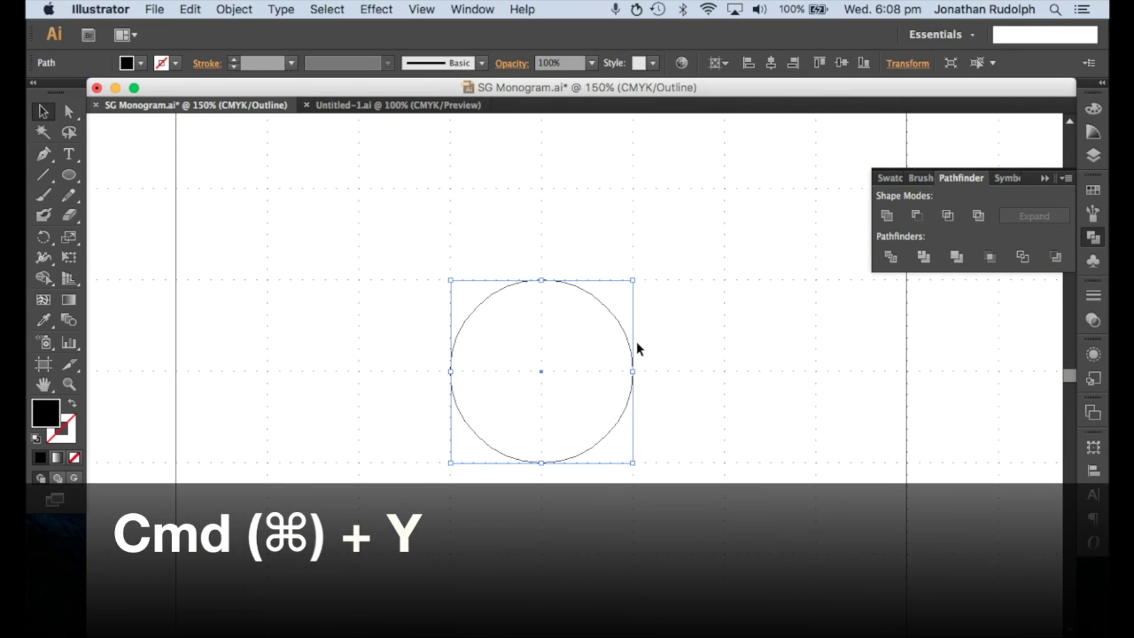
{"action": "key", "text": "super+y"}
{"action": "key", "text": "super+y"}
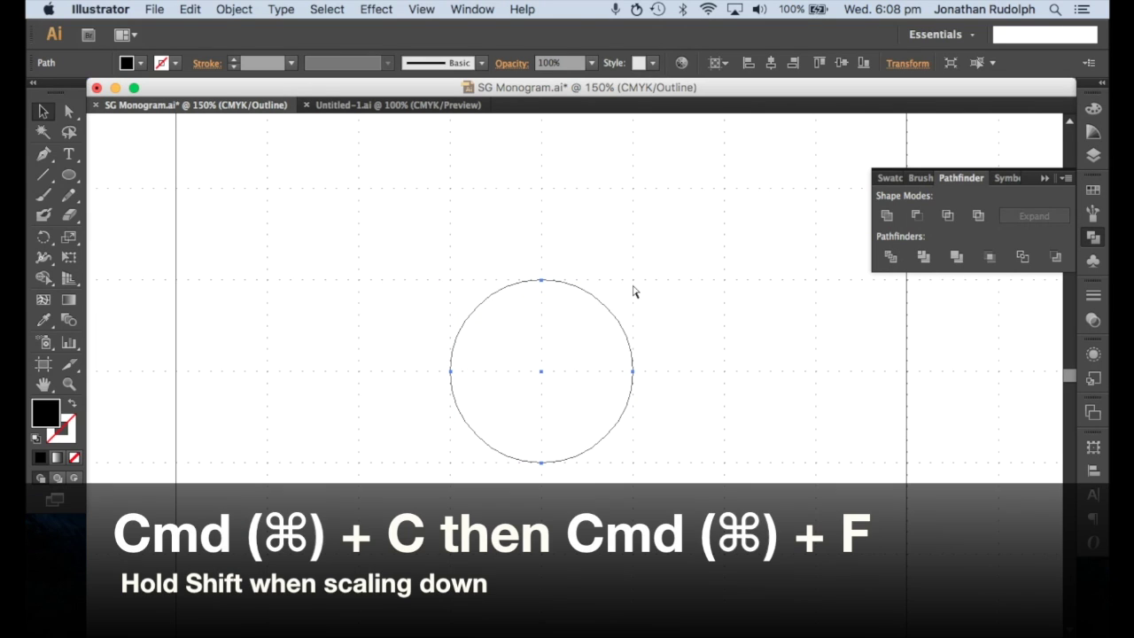
Paste a copy in front and scale it down into a smaller concentric circle.
{"action": "key", "text": "super+c"}
{"action": "key", "text": "super+f"}
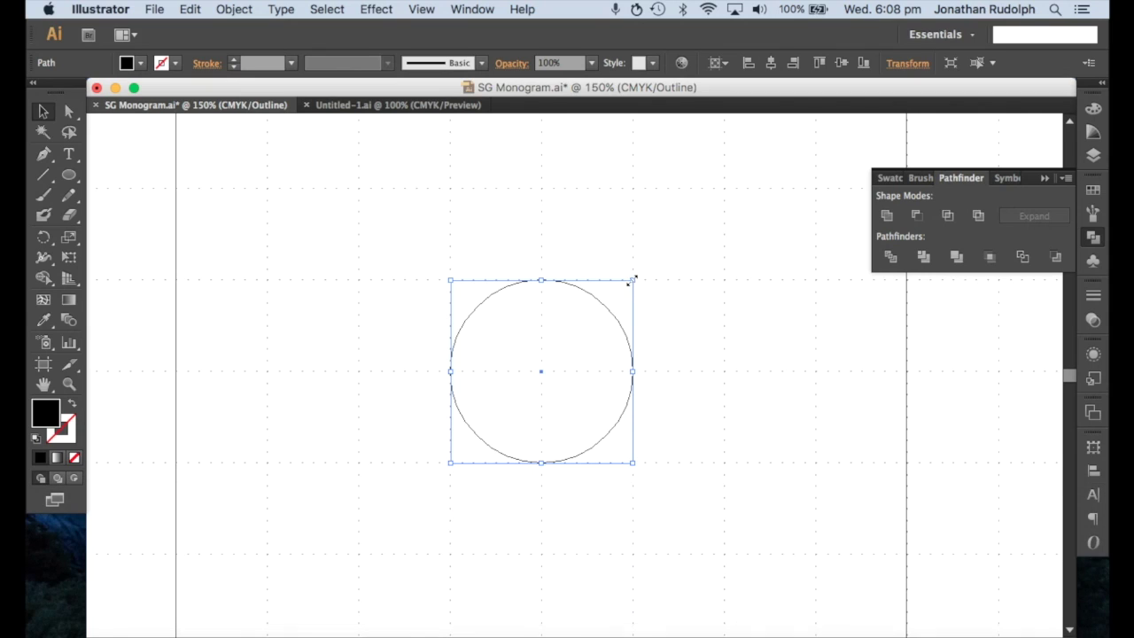
{"action": "left_click_drag", "start_coordinate": [632, 280], "coordinate": [604, 311]}
{"action": "left_click", "coordinate": [656, 340]}
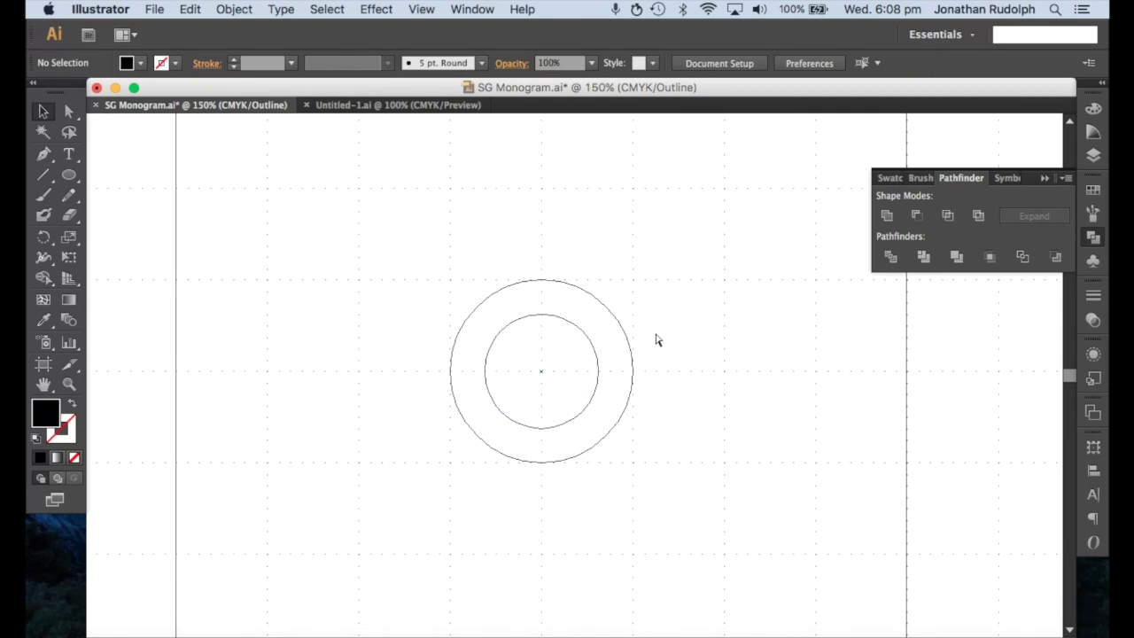
{"action": "key", "text": "super+equal"}
{"action": "key", "text": "super+equal"}
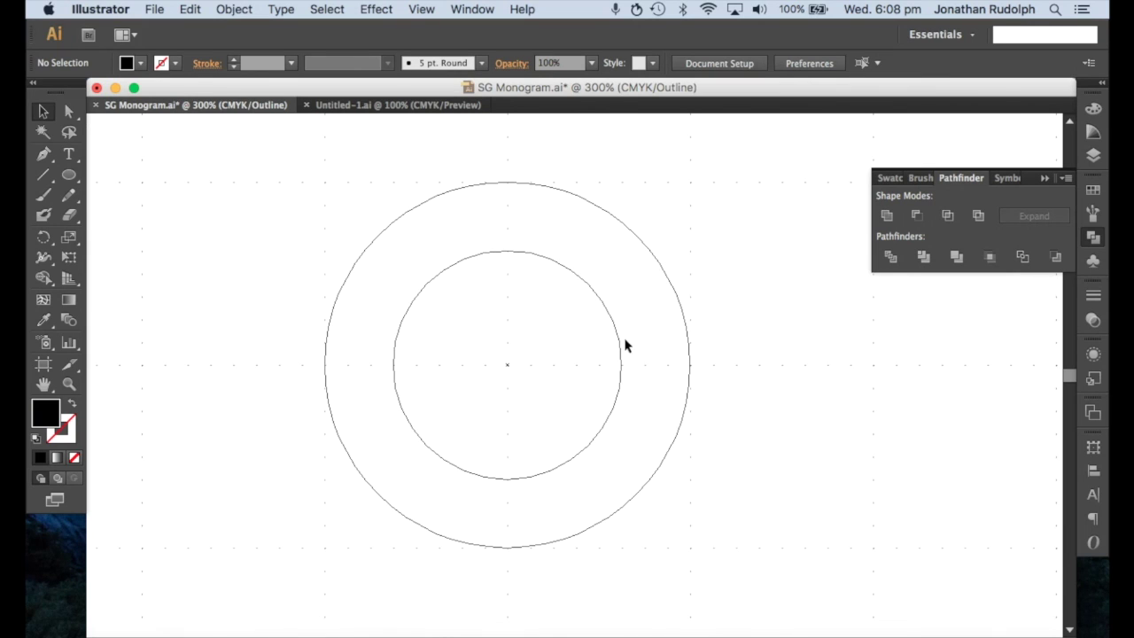
Paste and shrink a third, smallest concentric circle inside the inner one.
{"action": "left_click", "coordinate": [621, 344]}
{"action": "key", "text": "shift+super+b"}
{"action": "key", "text": "shift+super+b"}
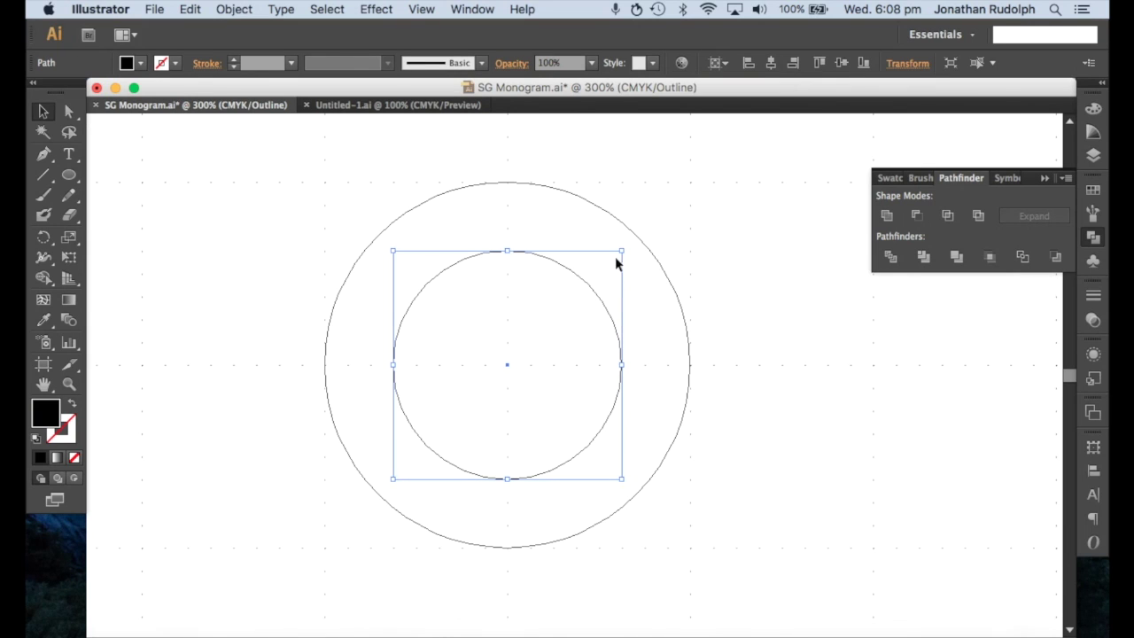
{"action": "left_click_drag", "start_coordinate": [623, 251], "coordinate": [579, 295]}
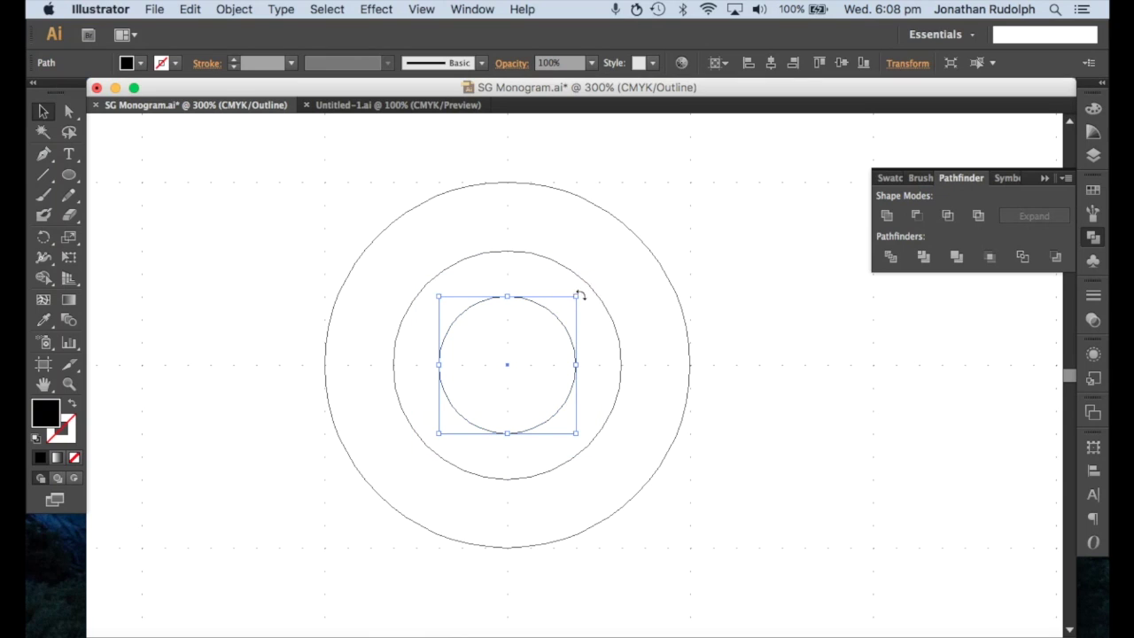
Draw a rectangle at the outer circle's top and duplicate it to the bottom left.
{"action": "left_click_drag", "start_coordinate": [68, 174], "coordinate": [96, 175]}
{"action": "left_click_drag", "start_coordinate": [507, 181], "coordinate": [691, 251]}
{"action": "key", "text": "v"}
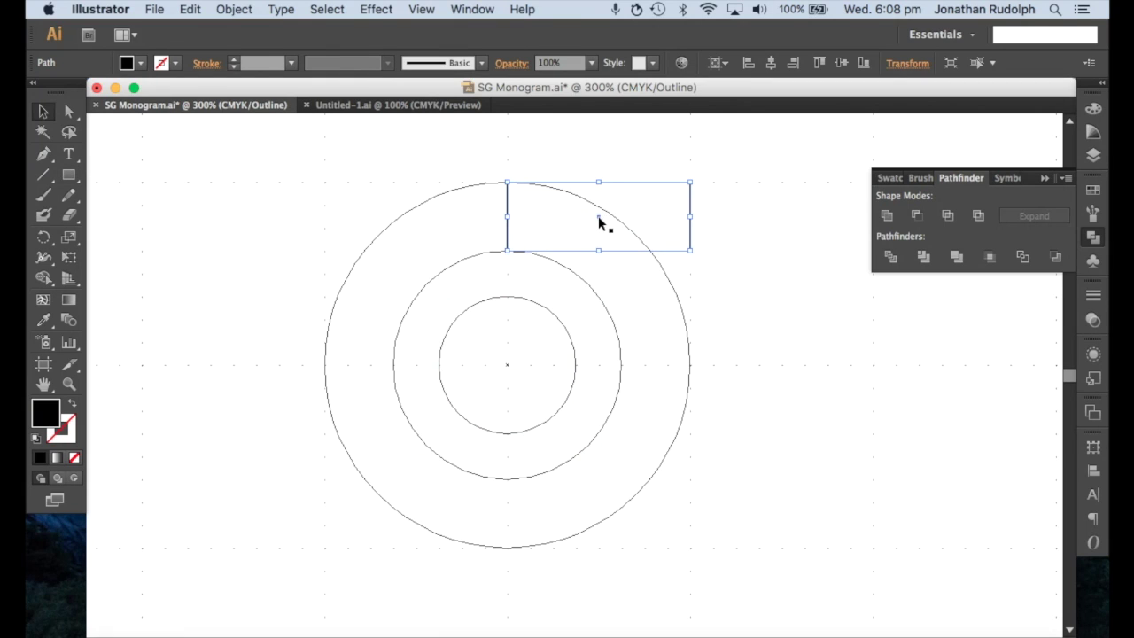
{"action": "left_click_drag", "start_coordinate": [600, 223], "coordinate": [422, 521]}
{"action": "left_click", "coordinate": [599, 559]}
{"action": "left_click_drag", "start_coordinate": [638, 506], "coordinate": [618, 506]}
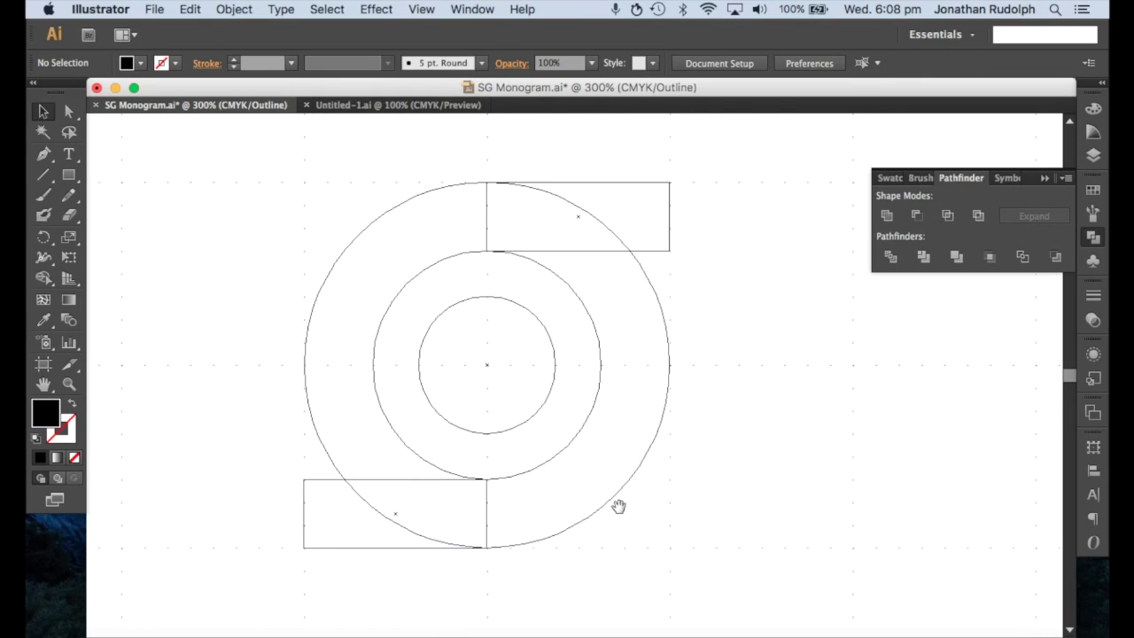
Duplicate the top rectangle, rotating the copy vertical at the lower right.
{"action": "left_click", "coordinate": [581, 222]}
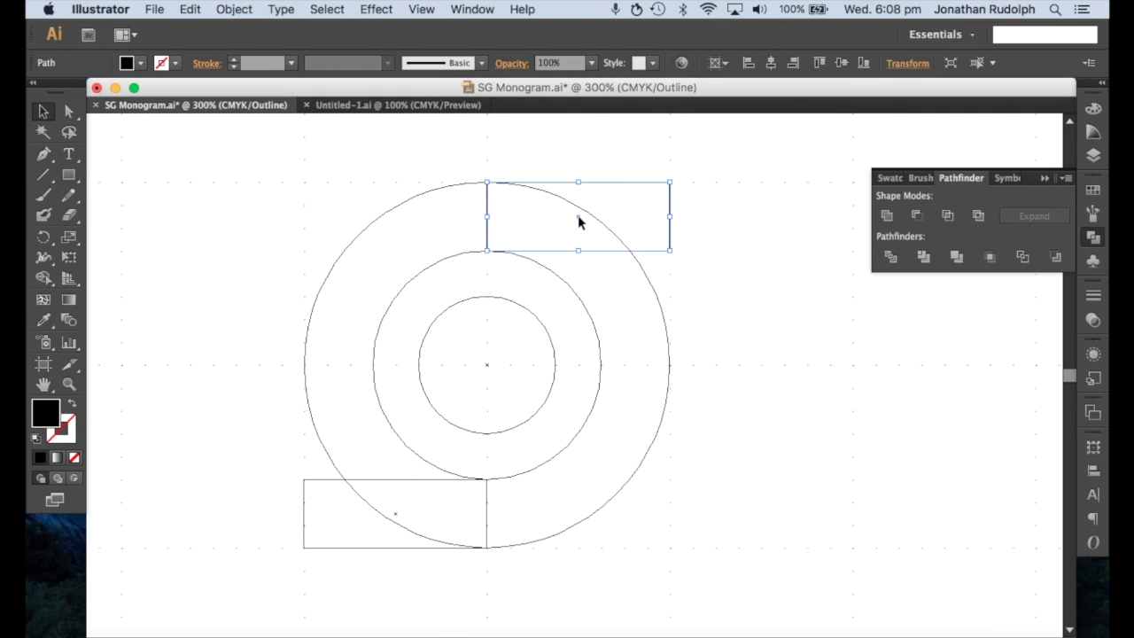
{"action": "left_click_drag", "start_coordinate": [581, 223], "coordinate": [605, 382]}
{"action": "left_click_drag", "start_coordinate": [700, 416], "coordinate": [637, 462]}
{"action": "left_click", "coordinate": [706, 453]}
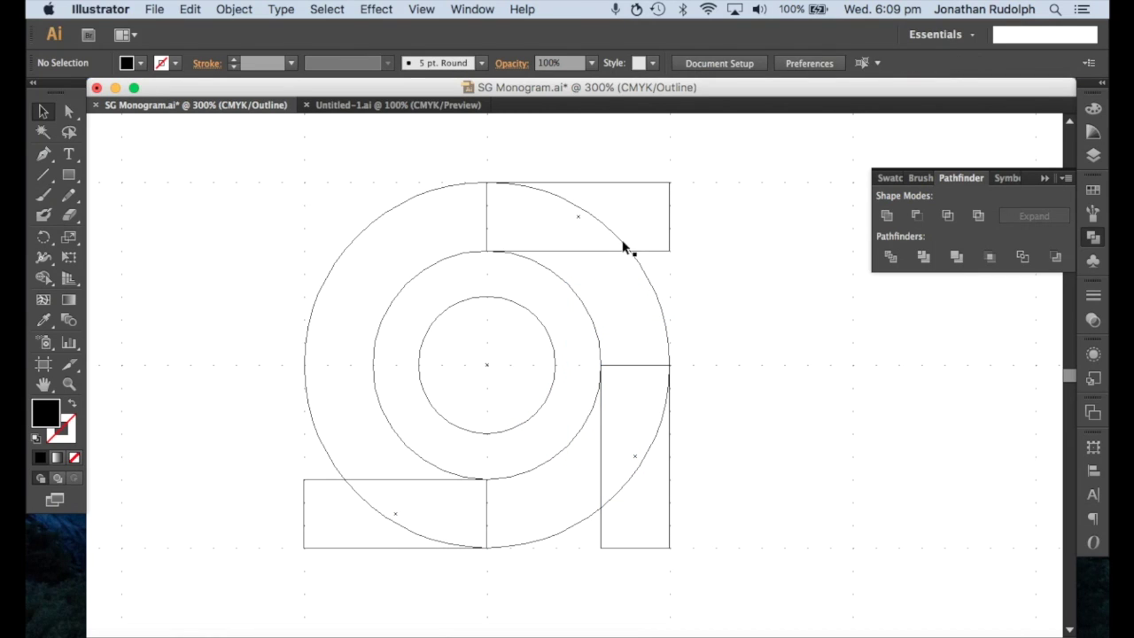
{"action": "left_click", "coordinate": [578, 218]}
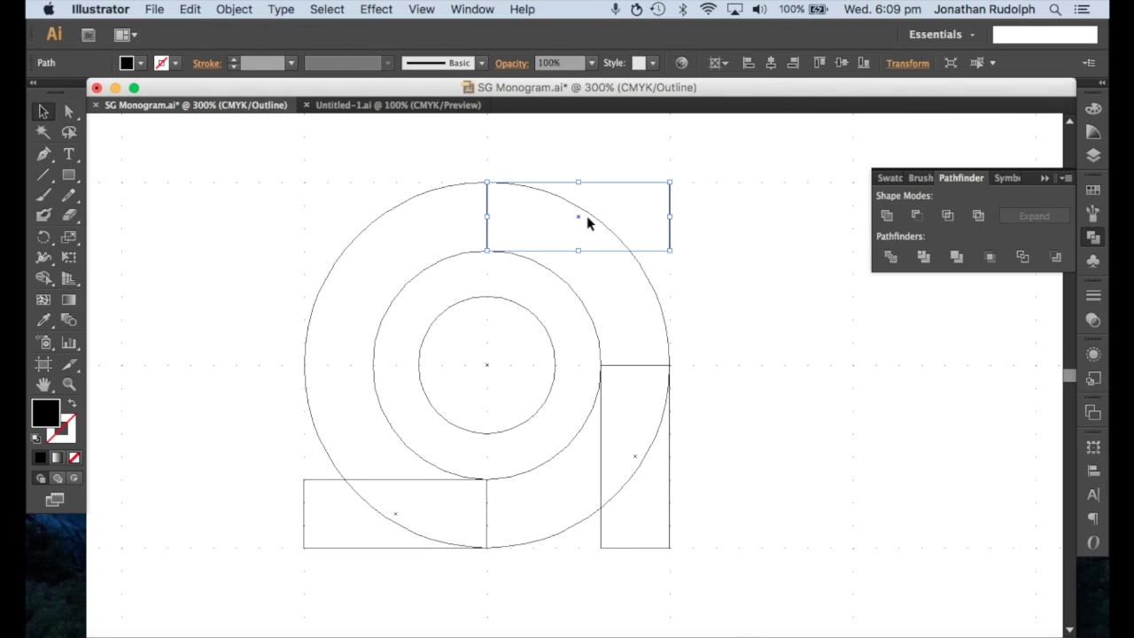
{"action": "left_click_drag", "start_coordinate": [577, 217], "coordinate": [693, 309]}
Undo the extra copies, then duplicate the top rectangle across the centre and resize it.
{"action": "key", "text": "super+z"}
{"action": "key", "text": "super+z"}
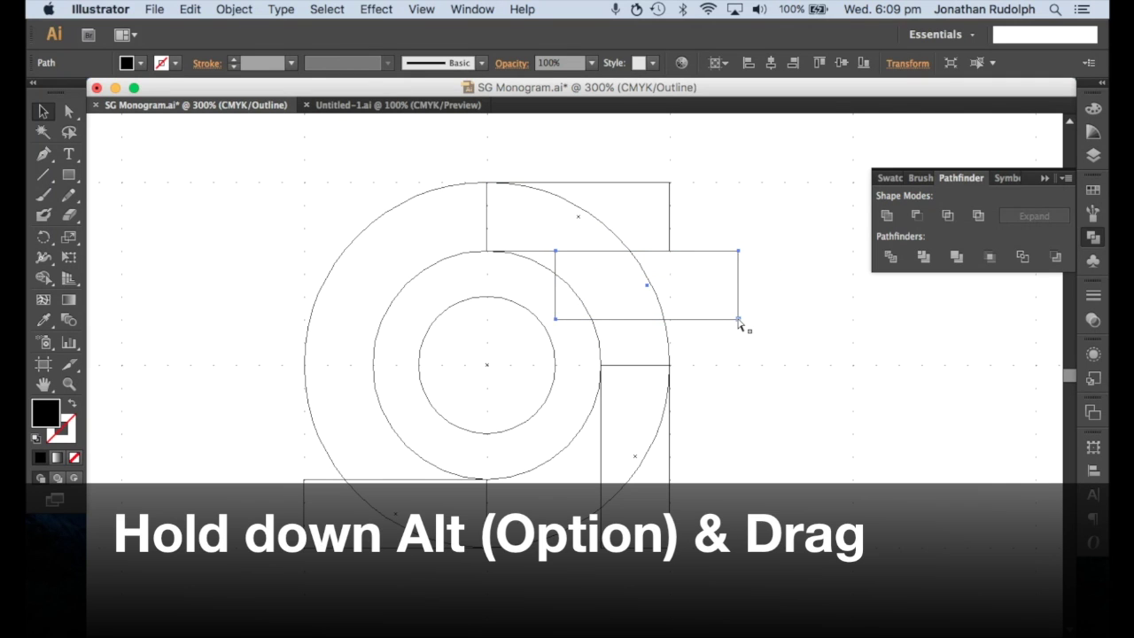
{"action": "left_click", "coordinate": [736, 325]}
{"action": "scroll", "coordinate": [734, 345], "scroll_direction": "left", "scroll_amount": 3}
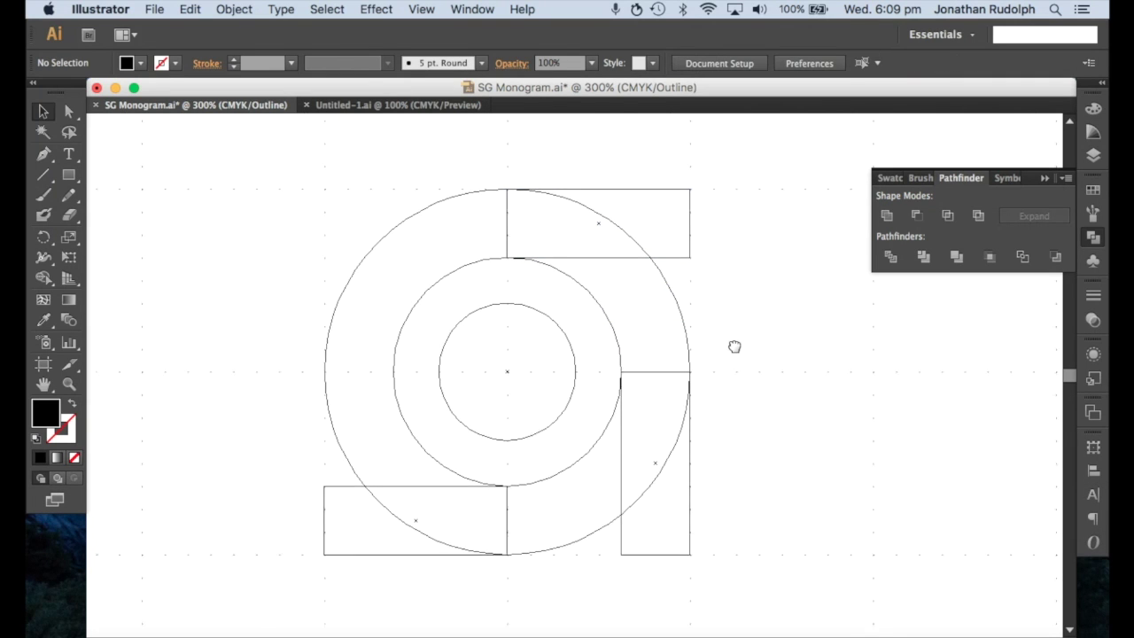
{"action": "left_click_drag", "start_coordinate": [606, 233], "coordinate": [538, 389]}
{"action": "left_click", "coordinate": [537, 425]}
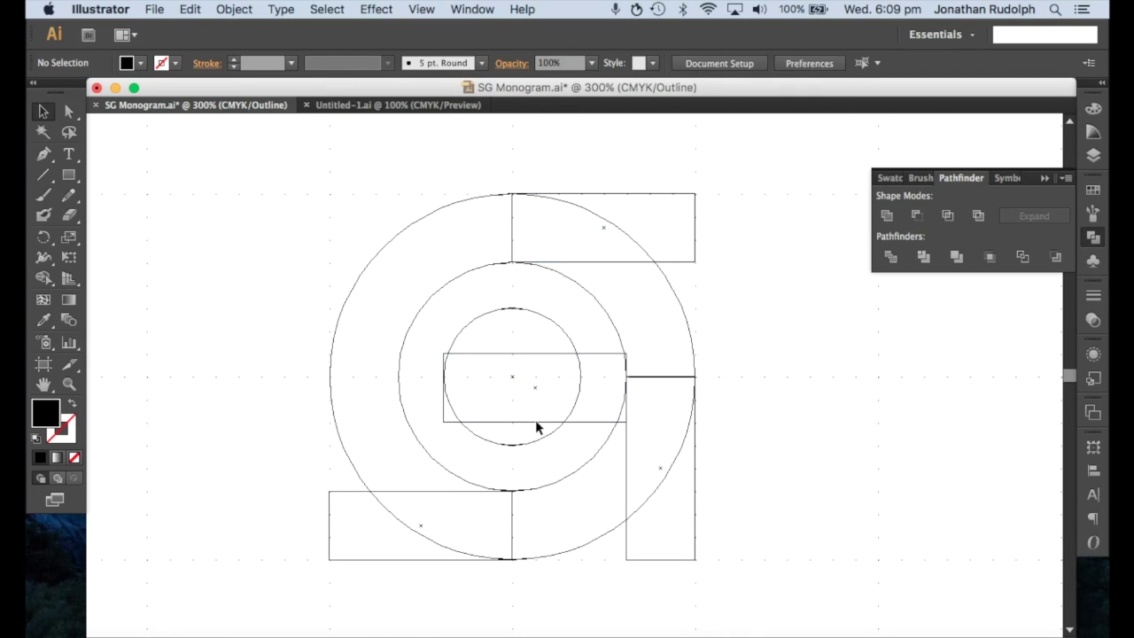
{"action": "left_click", "coordinate": [536, 423]}
{"action": "left_click_drag", "start_coordinate": [535, 422], "coordinate": [536, 399]}
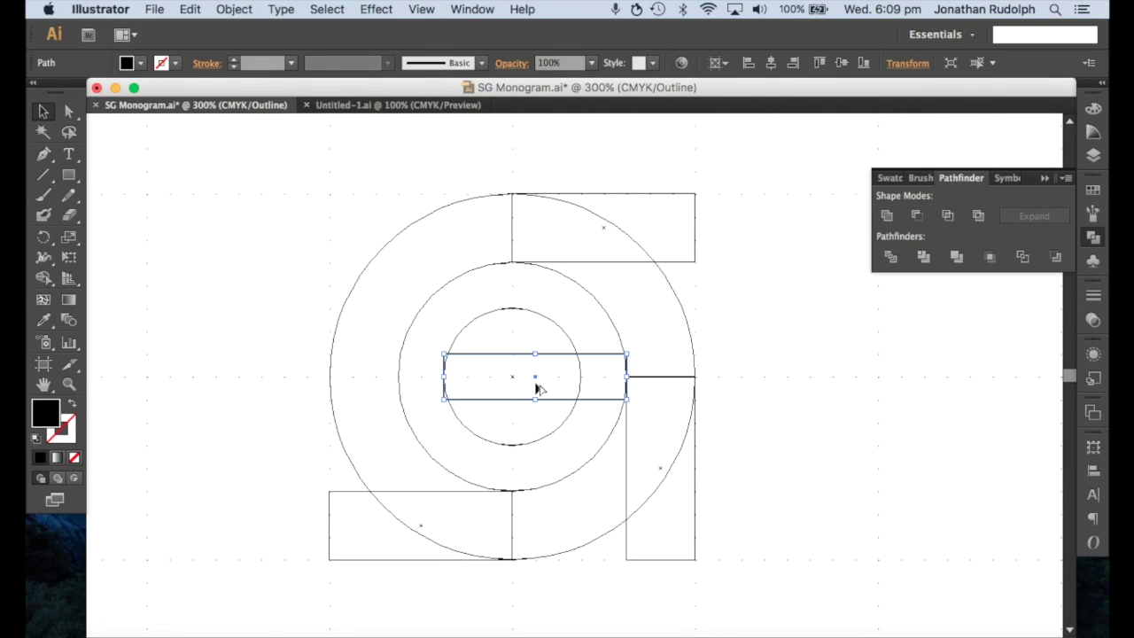
{"action": "left_click_drag", "start_coordinate": [444, 377], "coordinate": [513, 376]}
{"action": "left_click_drag", "start_coordinate": [625, 377], "coordinate": [700, 377]}
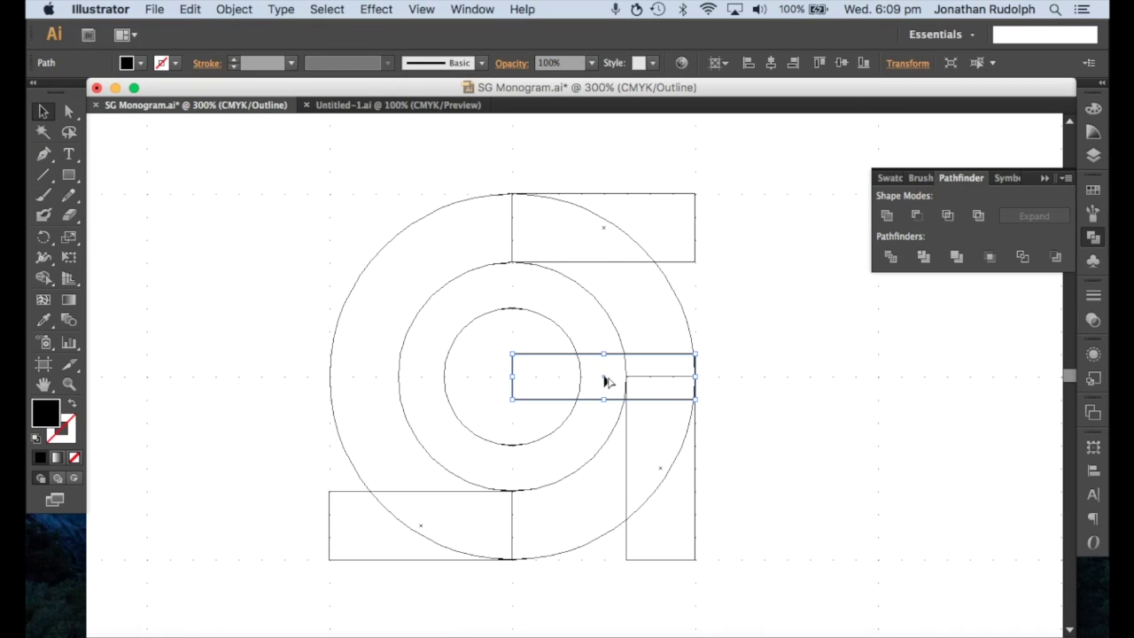
Move the rectangle copy up to the inner circle's top and remove the extra lower copy.
{"action": "left_click_drag", "start_coordinate": [605, 377], "coordinate": [615, 428]}
{"action": "left_click", "coordinate": [765, 440]}
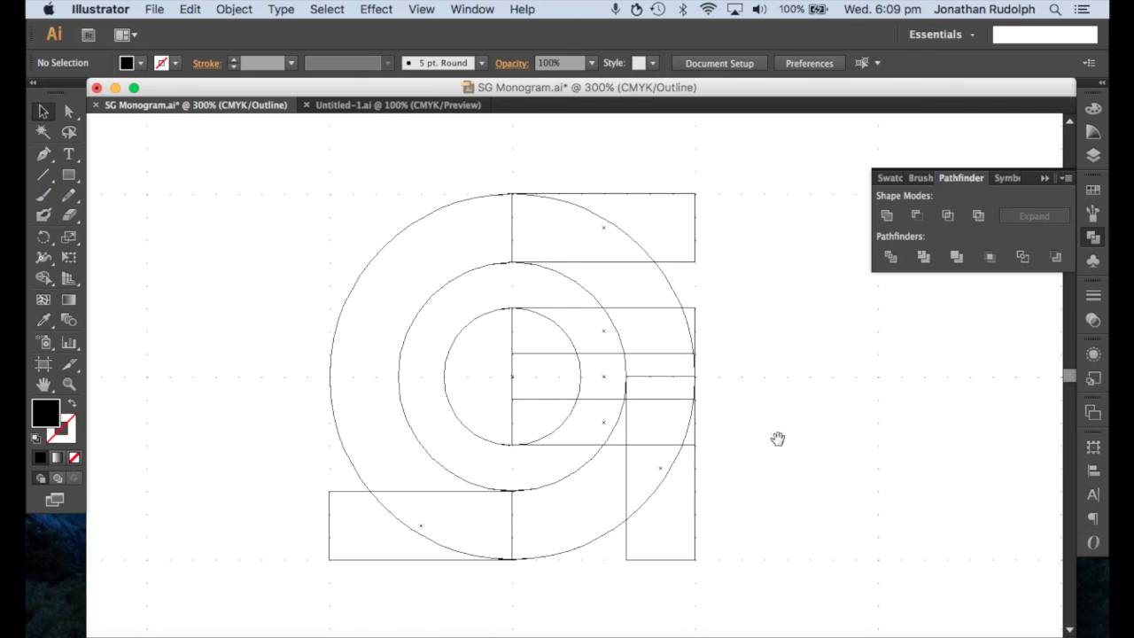
{"action": "left_click_drag", "start_coordinate": [779, 437], "coordinate": [792, 443]}
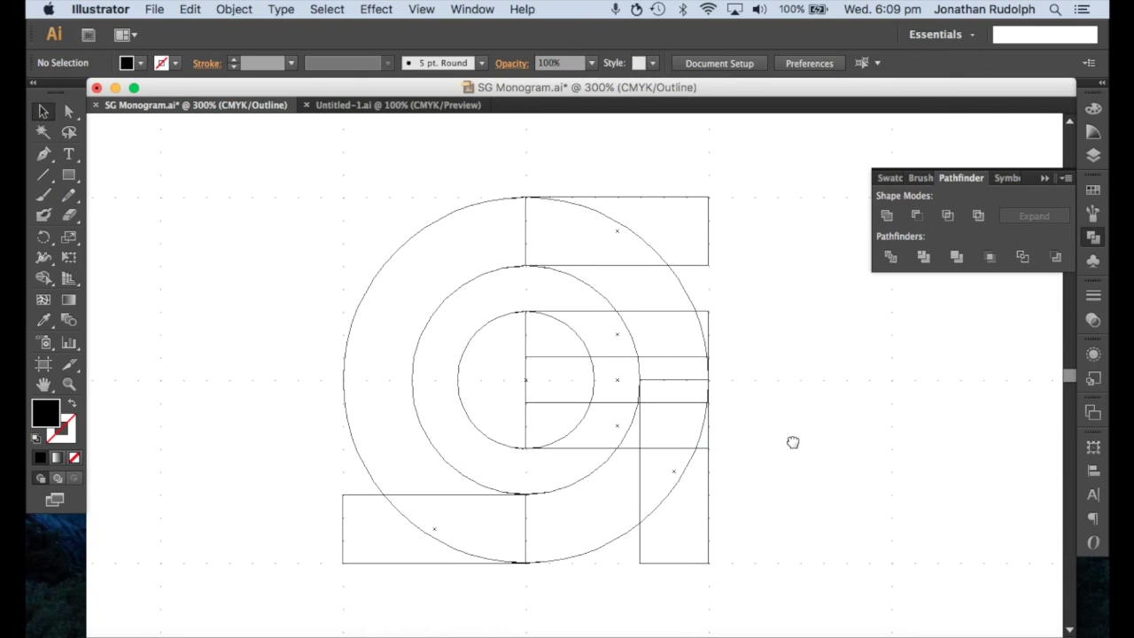
{"action": "left_click", "coordinate": [620, 429]}
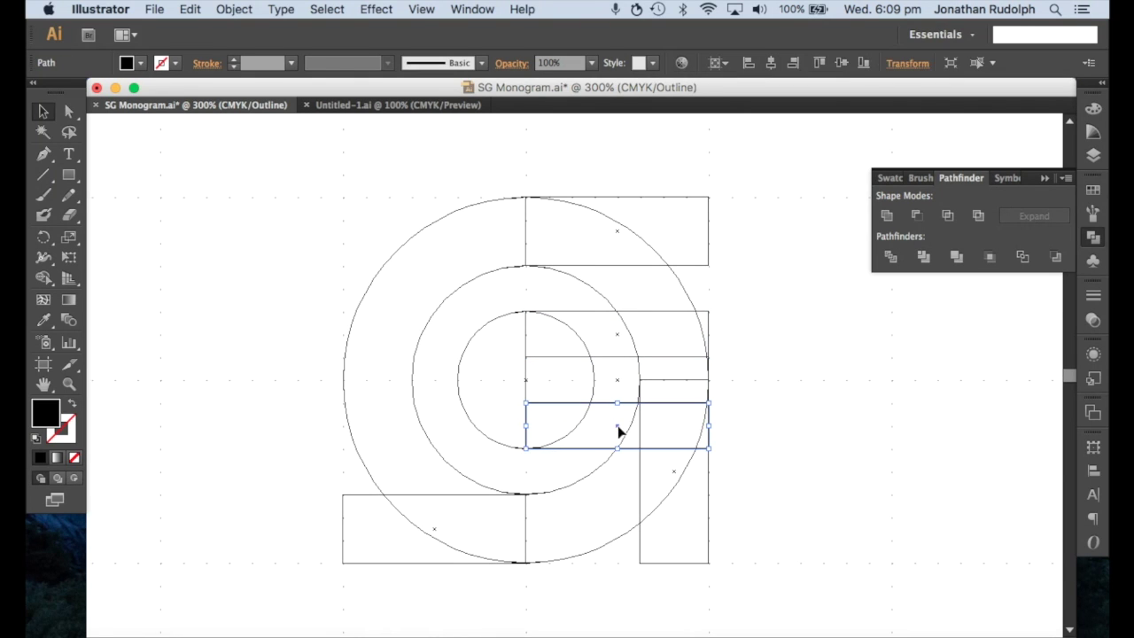
{"action": "left_click", "coordinate": [782, 457]}
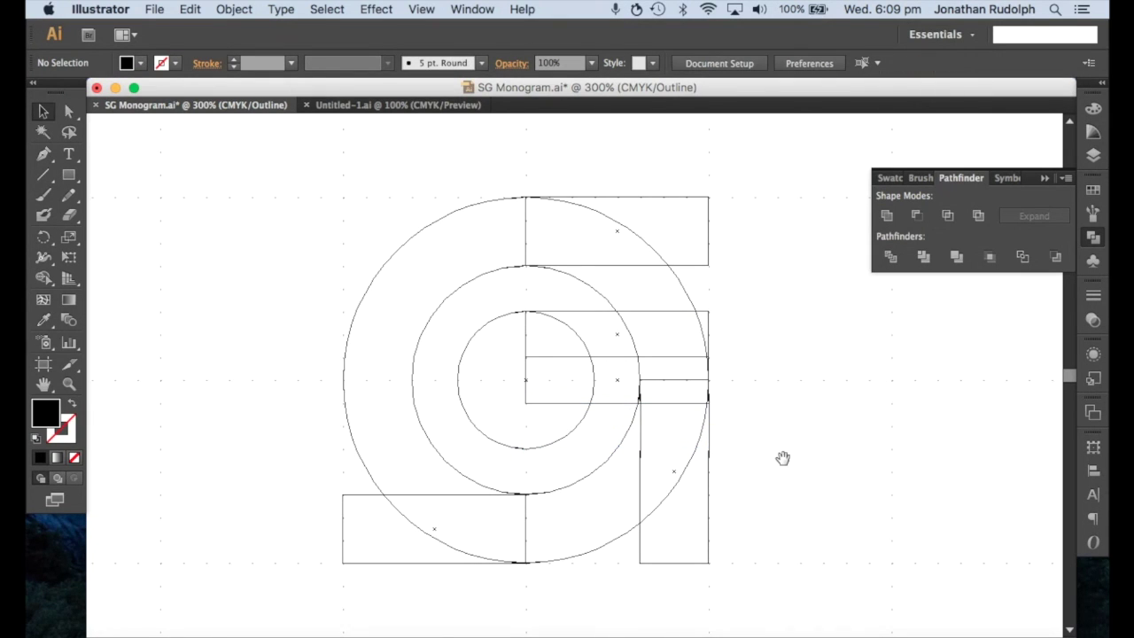
{"action": "left_click_drag", "start_coordinate": [785, 458], "coordinate": [815, 474]}
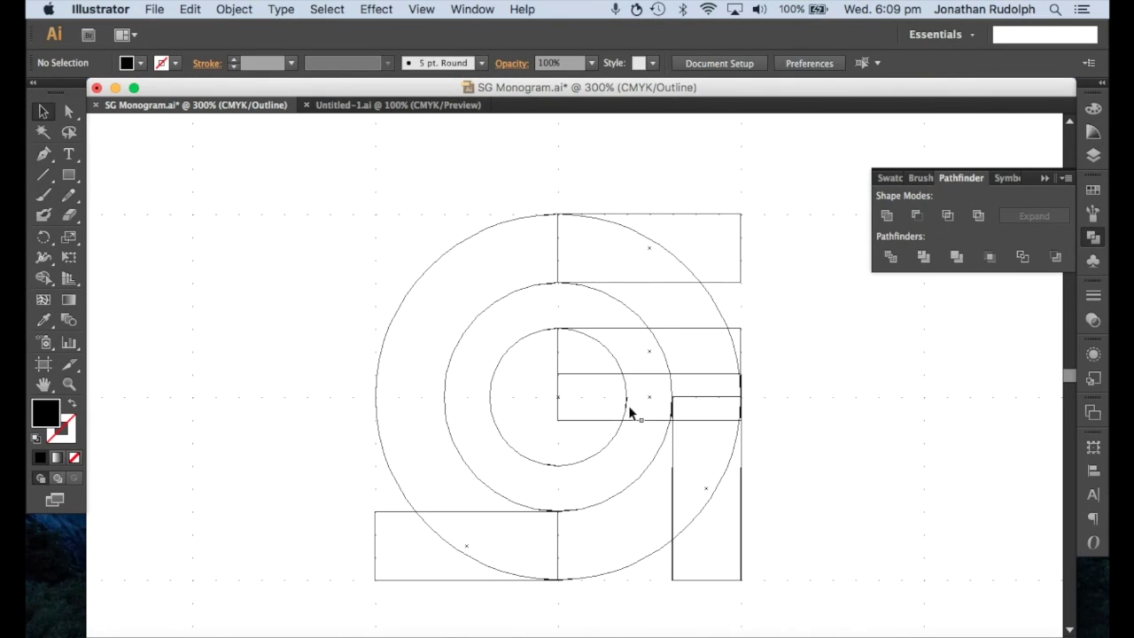
{"action": "left_click_drag", "start_coordinate": [800, 464], "coordinate": [818, 425]}
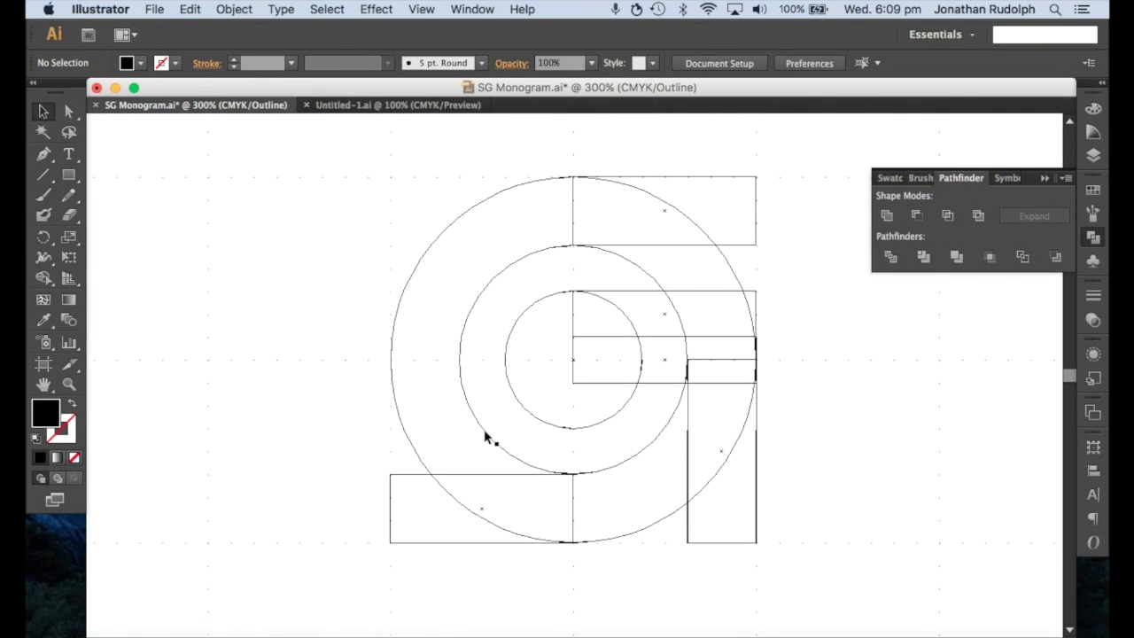
Pen a closed triangle from the bottom-left bar's top corner to the inner circle's left side, jutting left.
{"action": "key", "text": "p"}
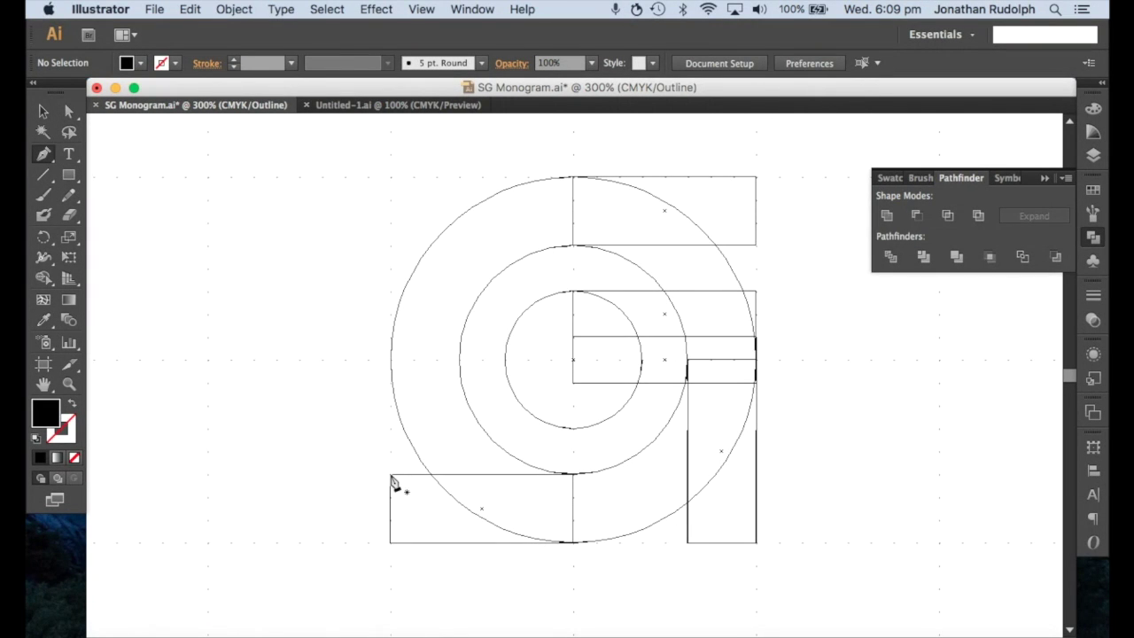
{"action": "left_click", "coordinate": [390, 474]}
{"action": "left_click", "coordinate": [504, 359]}
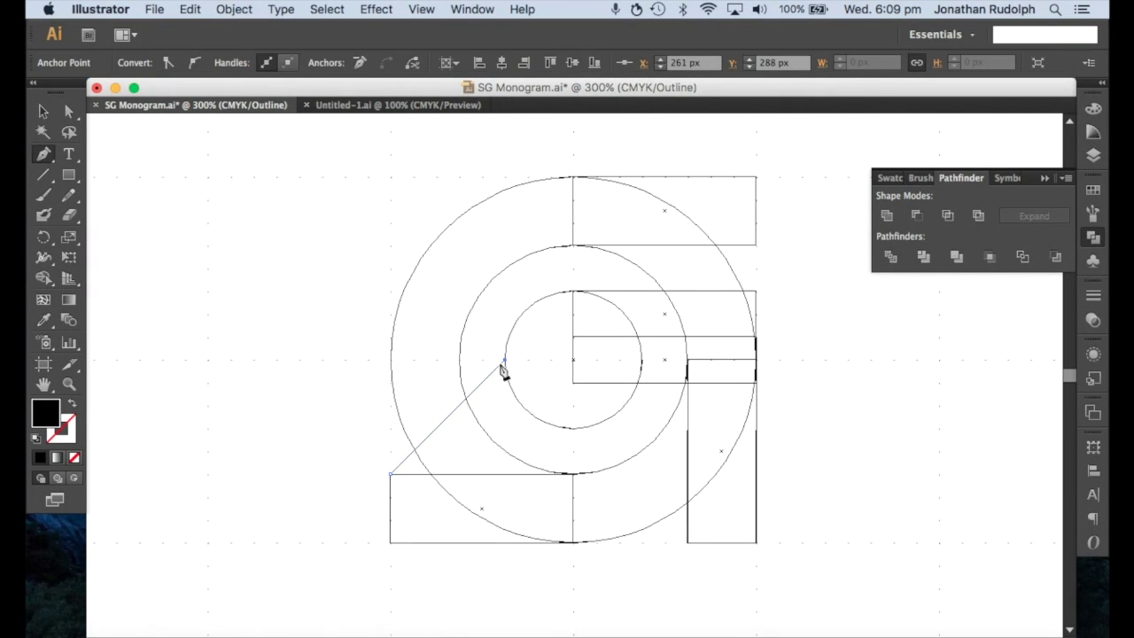
{"action": "left_click", "coordinate": [321, 360]}
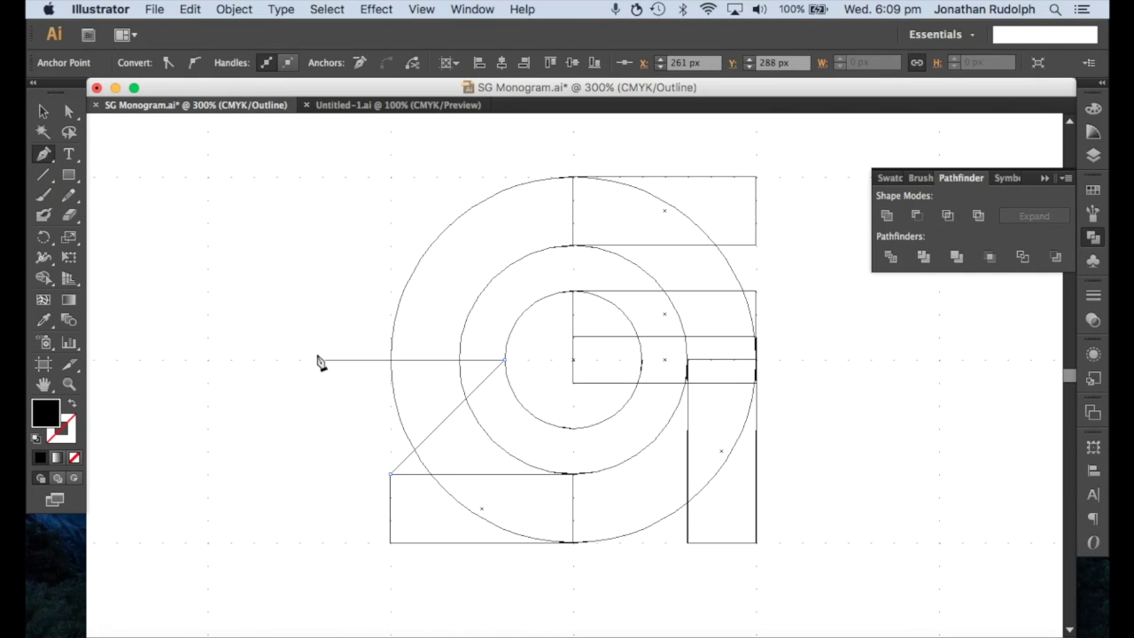
{"action": "left_click", "coordinate": [389, 474]}
{"action": "key", "text": "v"}
{"action": "left_click", "coordinate": [355, 519]}
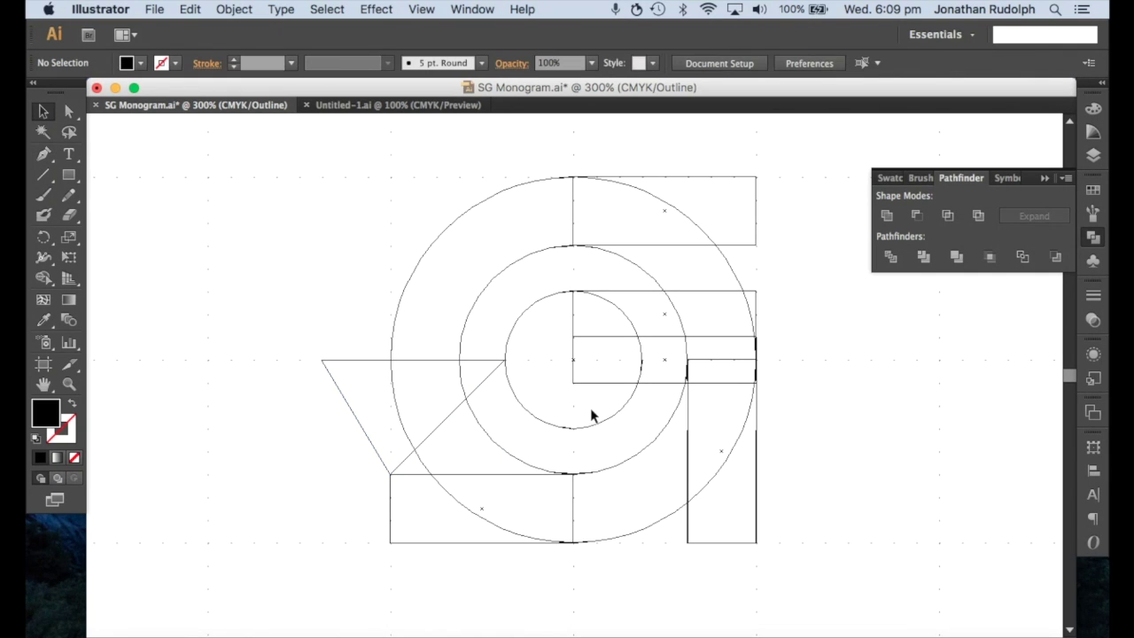
{"action": "scroll", "coordinate": [673, 384], "scroll_direction": "right", "scroll_amount": 3}
{"action": "scroll", "coordinate": [673, 385], "scroll_direction": "up", "scroll_amount": 1}
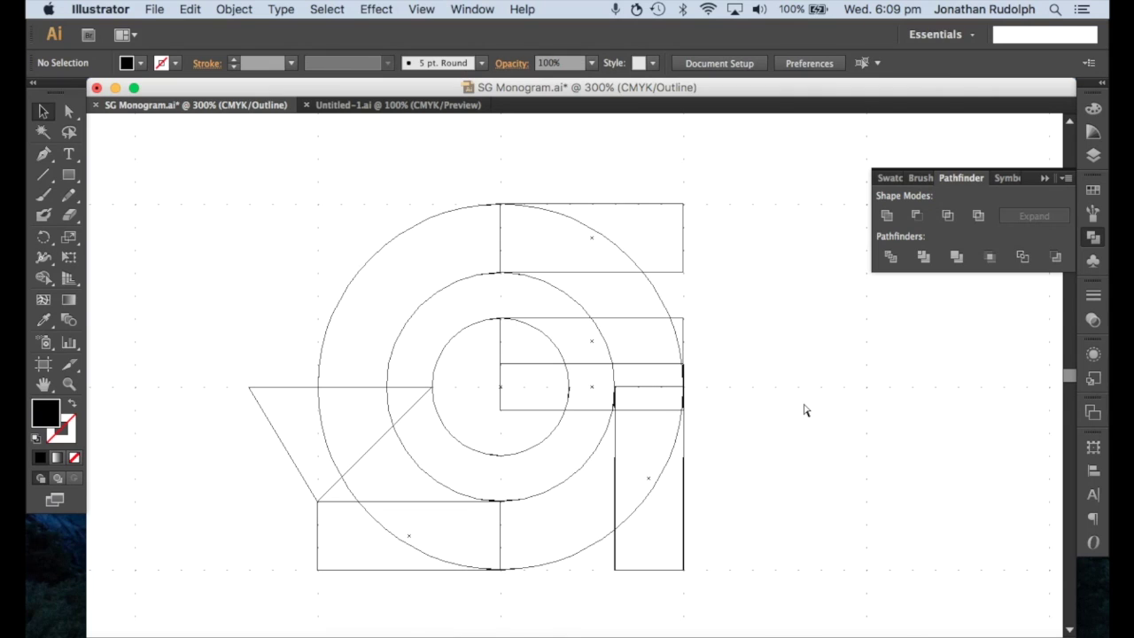
{"action": "key", "text": "super+y"}
{"action": "key", "text": "super+y"}
{"action": "key", "text": "super+a"}
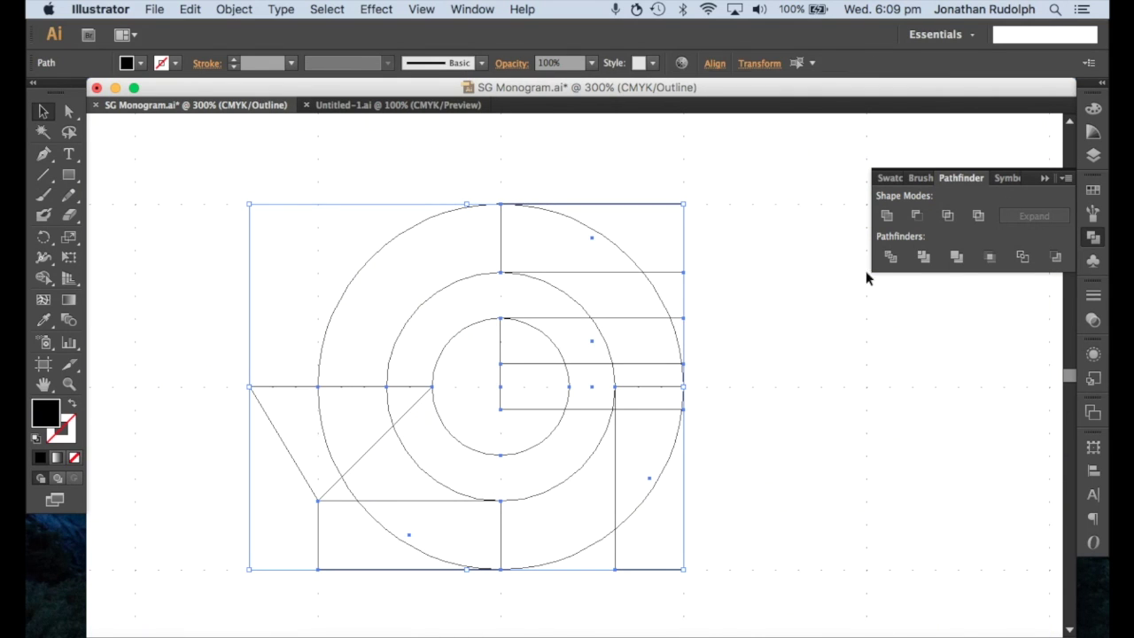
{"action": "left_click", "coordinate": [1065, 178]}
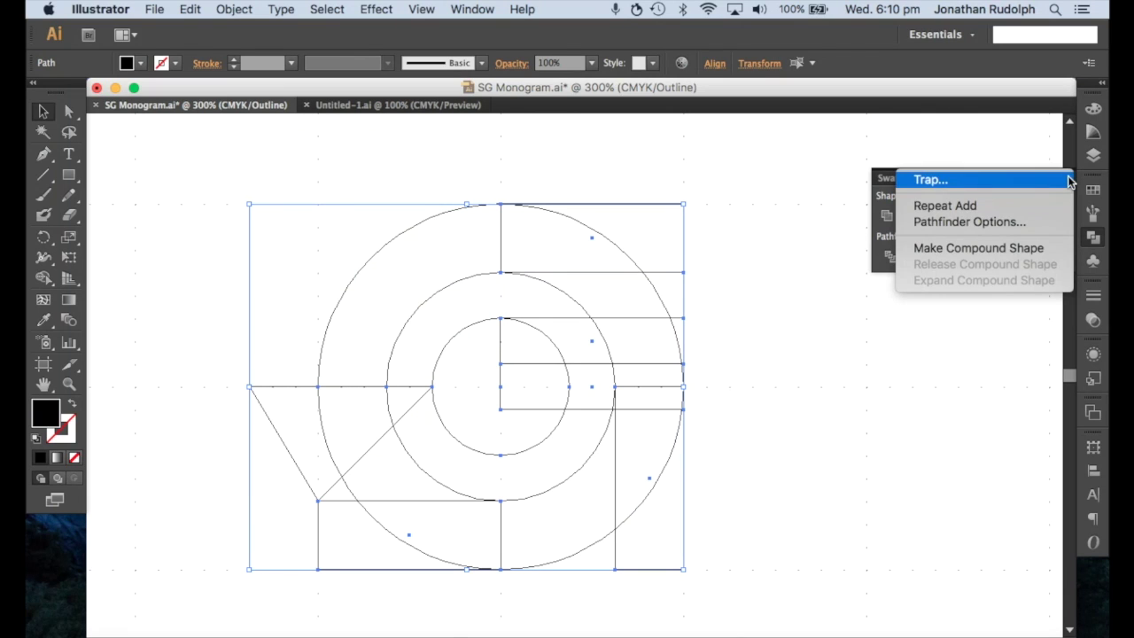
{"action": "left_click", "coordinate": [1014, 223]}
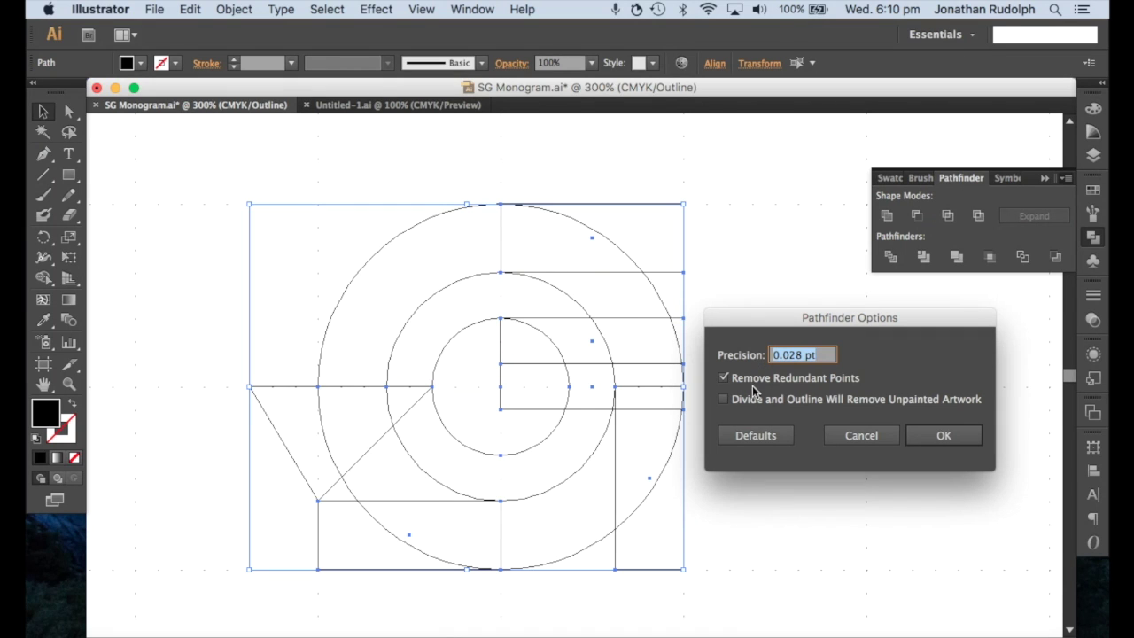
{"action": "left_click", "coordinate": [943, 436]}
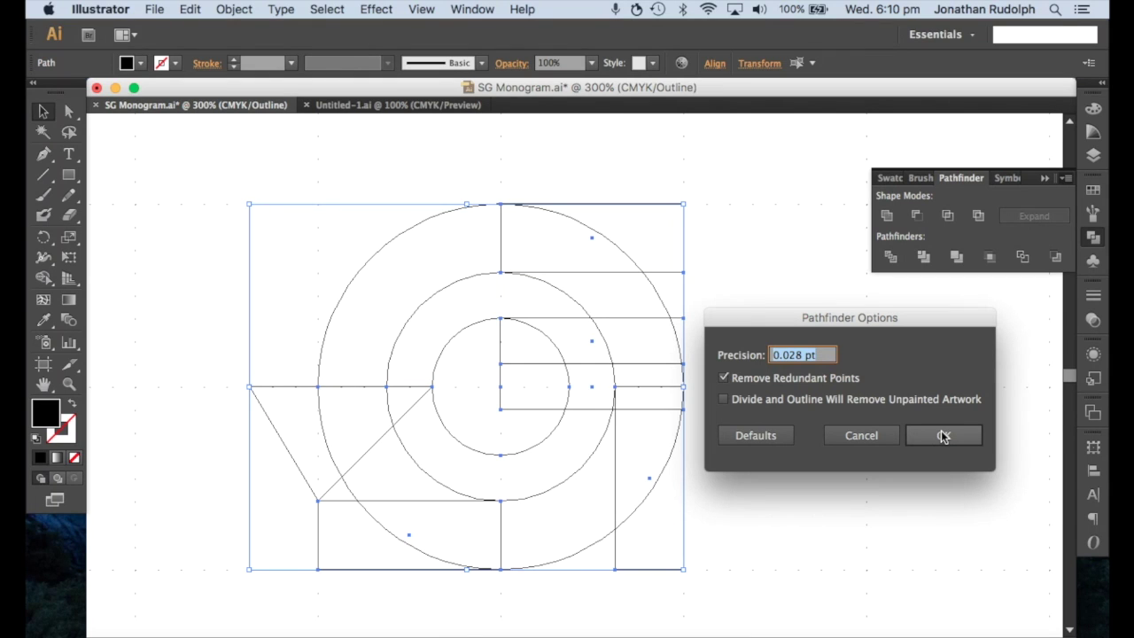
{"action": "left_click", "coordinate": [943, 436]}
{"action": "left_click", "coordinate": [795, 299]}
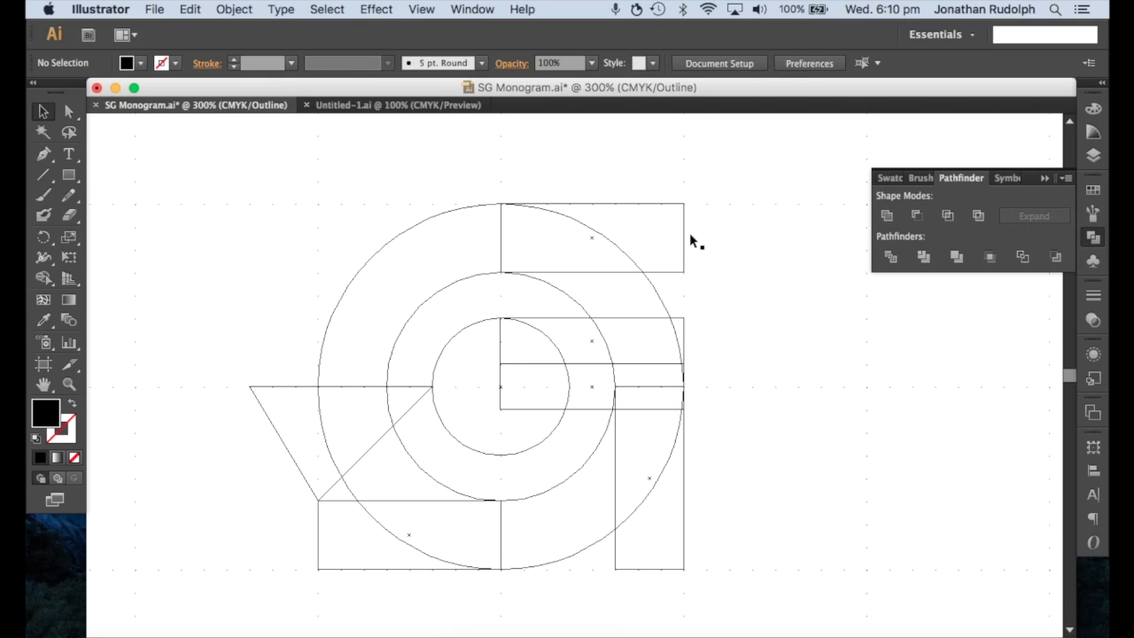
Select all the artwork and split it with Pathfinder Divide.
{"action": "key", "text": "ctrl+a"}
{"action": "left_click", "coordinate": [889, 257]}
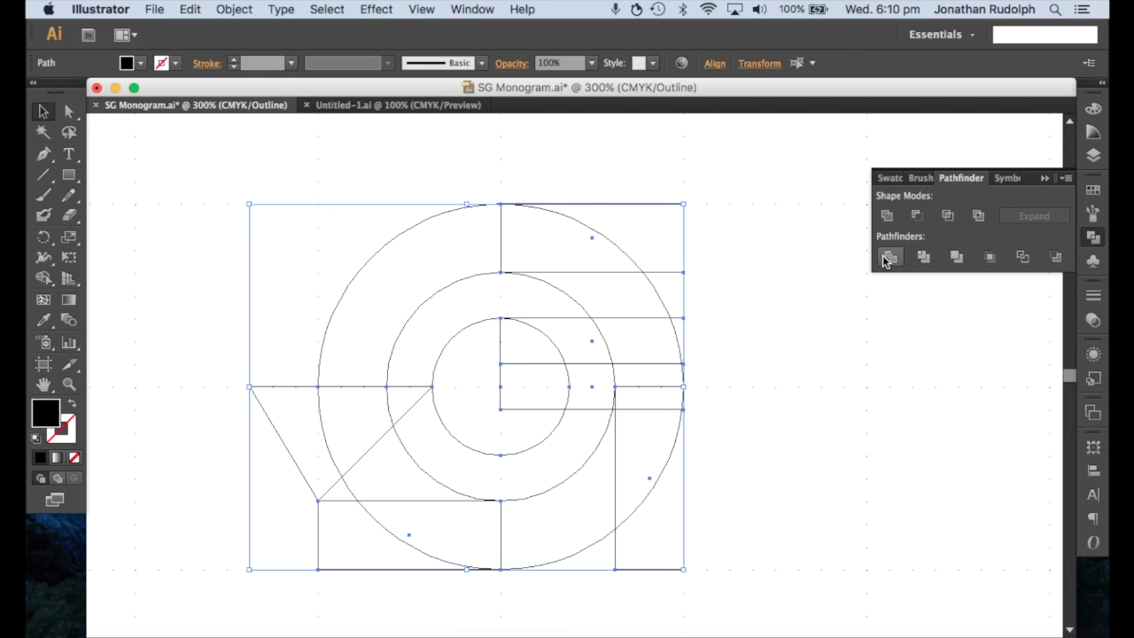
{"action": "left_click", "coordinate": [887, 257]}
{"action": "left_click", "coordinate": [748, 293]}
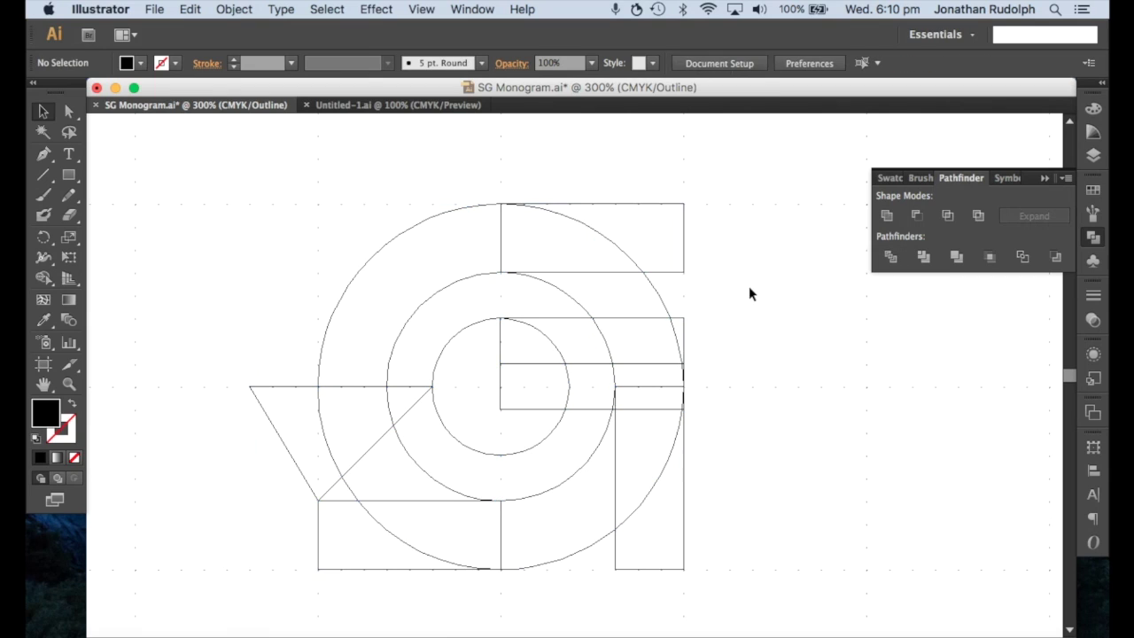
Inspect the divided pieces and their arc anchors with the Direct Selection tool.
{"action": "key", "text": "a"}
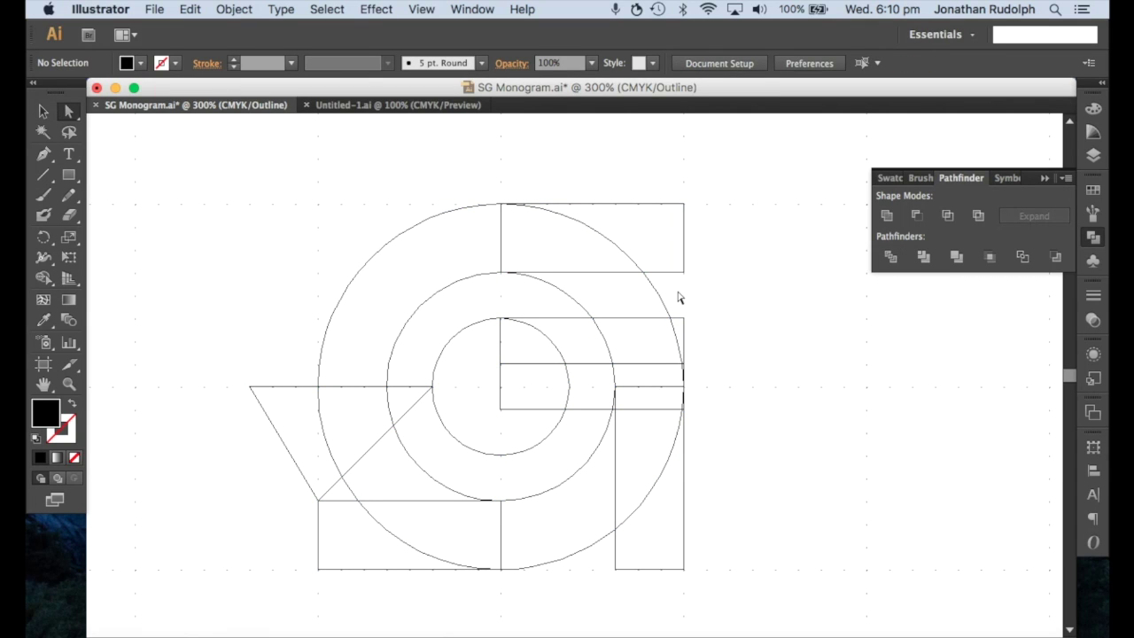
{"action": "left_click_drag", "start_coordinate": [675, 292], "coordinate": [532, 307]}
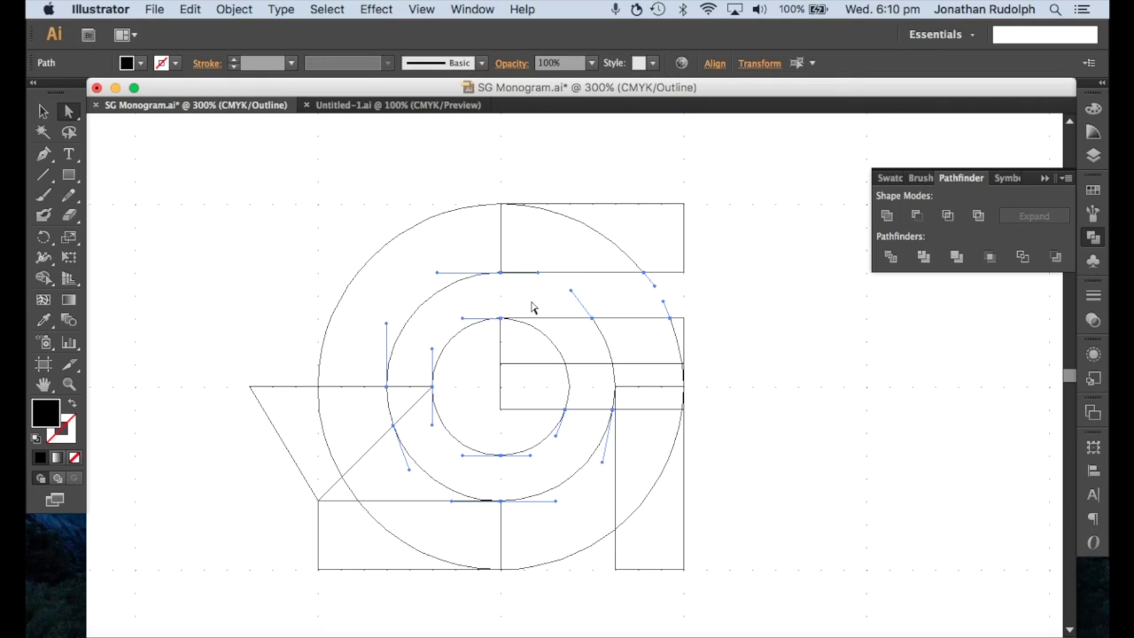
{"action": "left_click", "coordinate": [532, 307]}
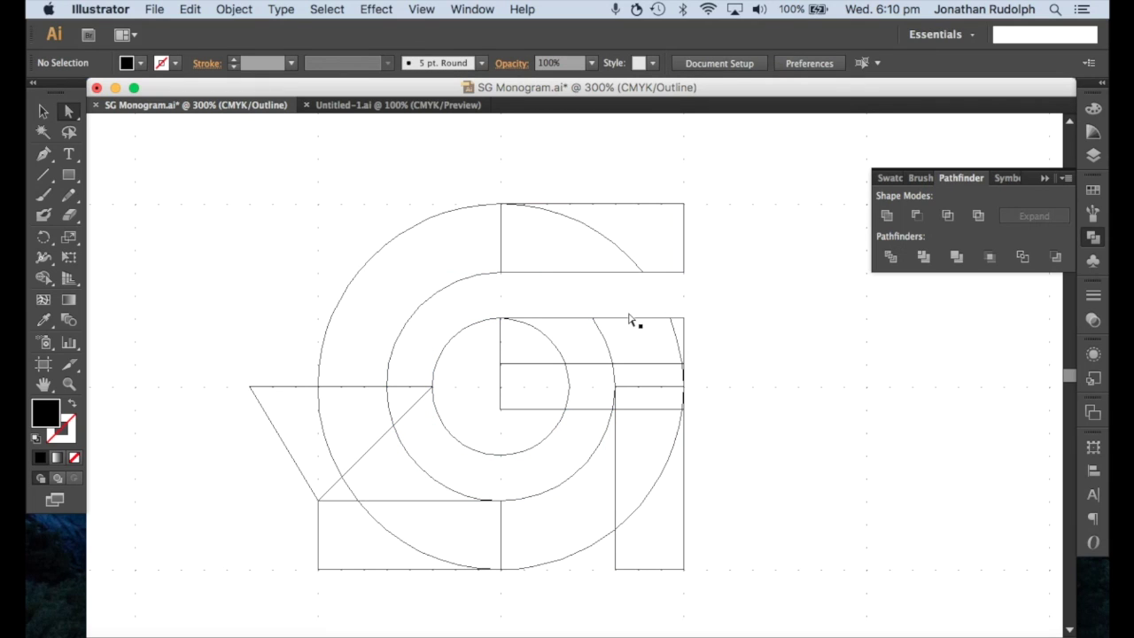
{"action": "left_click", "coordinate": [681, 284]}
{"action": "left_click", "coordinate": [722, 297]}
With Shape Builder, merge the upper-right region, lower-left ring pieces and inner crossbar regions.
{"action": "key", "text": "shift+m"}
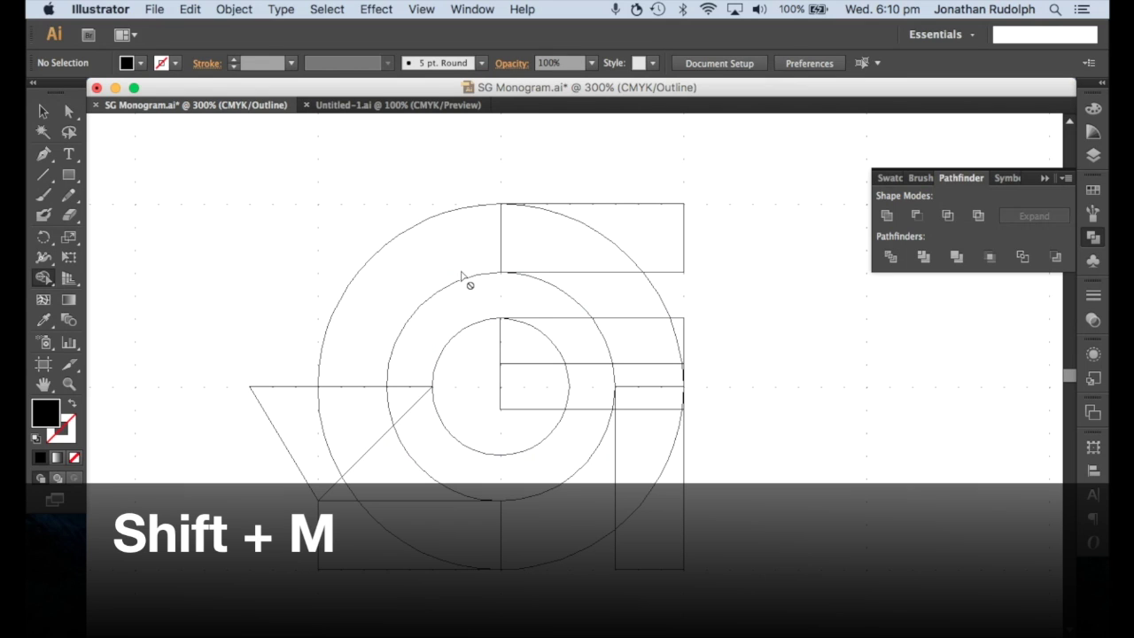
{"action": "key", "text": "super+a"}
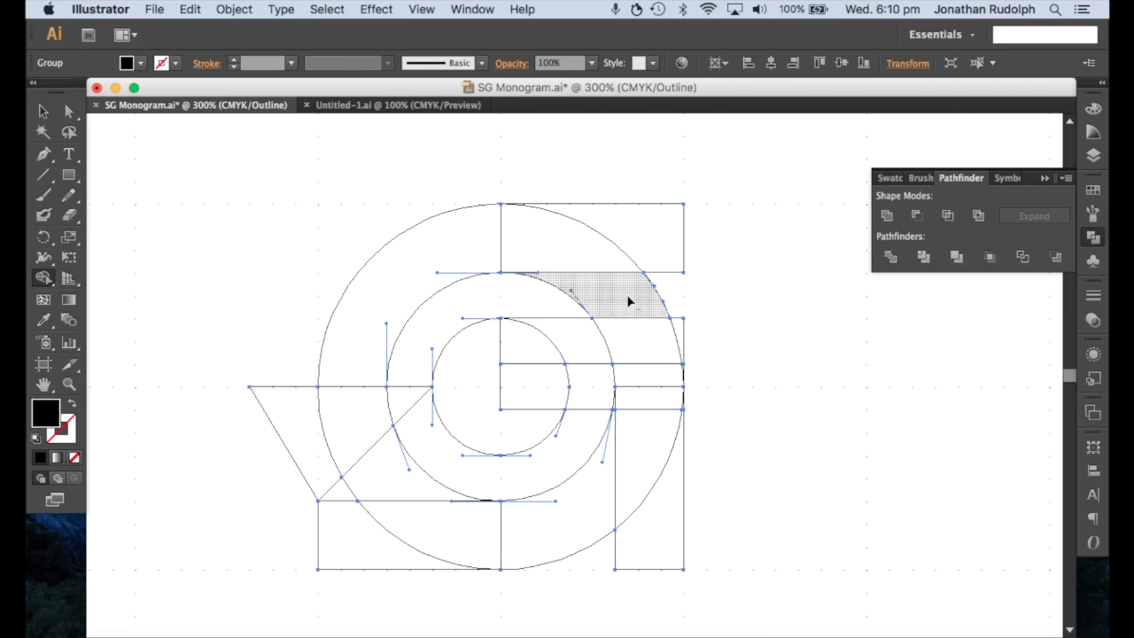
{"action": "left_click", "coordinate": [631, 301]}
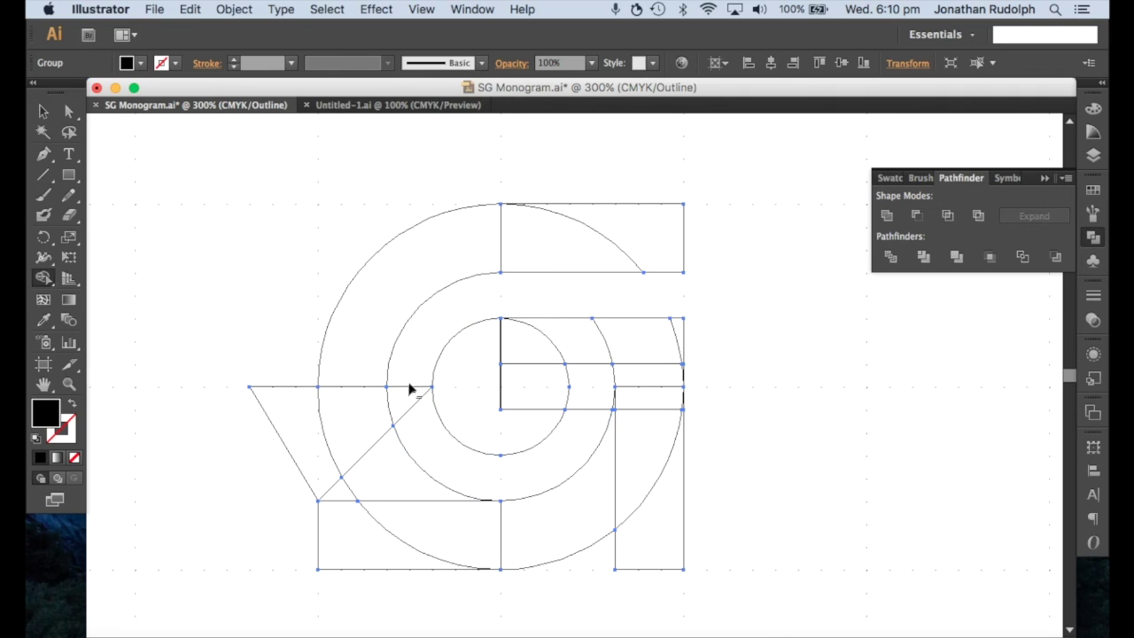
{"action": "left_click_drag", "start_coordinate": [410, 400], "coordinate": [431, 443]}
{"action": "left_click_drag", "start_coordinate": [595, 391], "coordinate": [610, 393]}
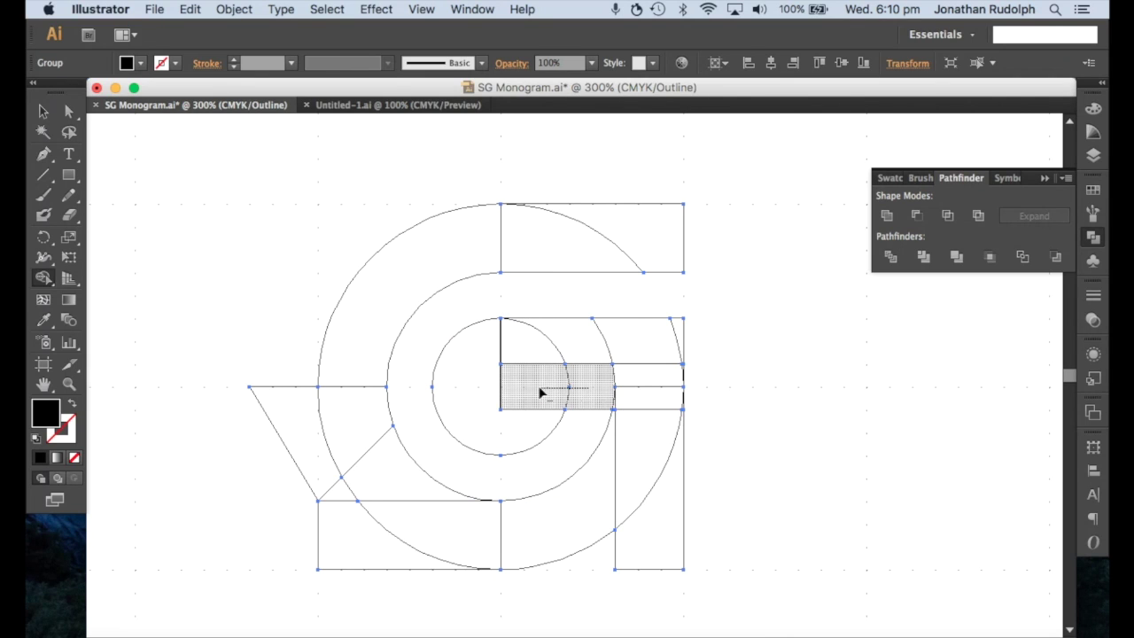
Remove the outside corner region and stray triangle, and merge the small lower-left triangle into the ring.
{"action": "left_click", "coordinate": [666, 553], "text": "alt"}
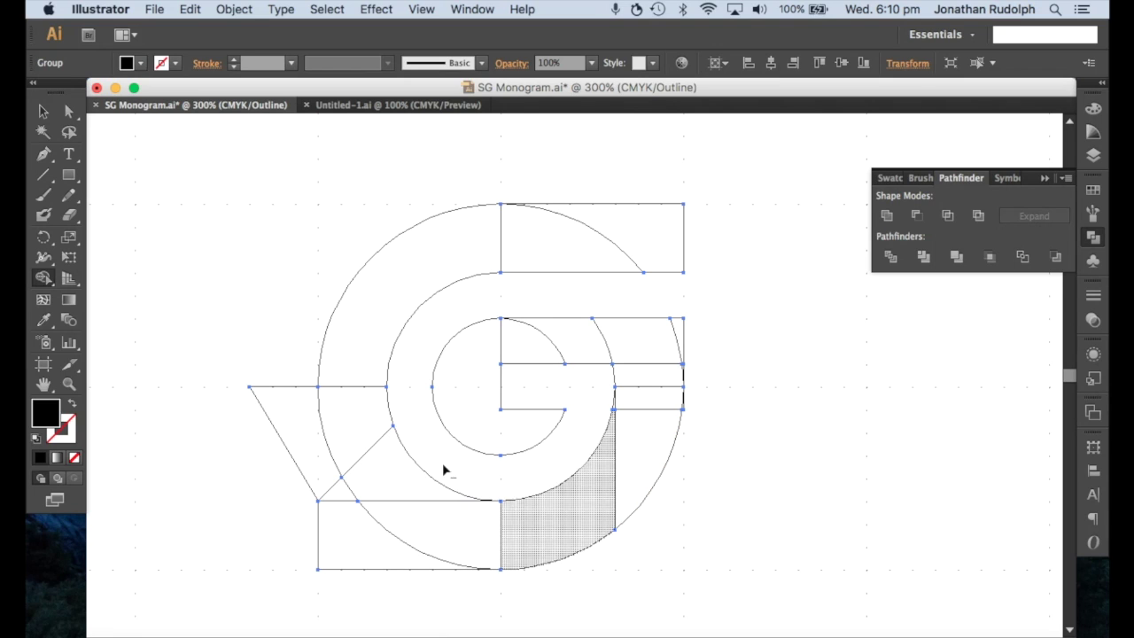
{"action": "left_click", "coordinate": [299, 446], "text": "alt"}
{"action": "left_click_drag", "start_coordinate": [340, 495], "coordinate": [391, 479]}
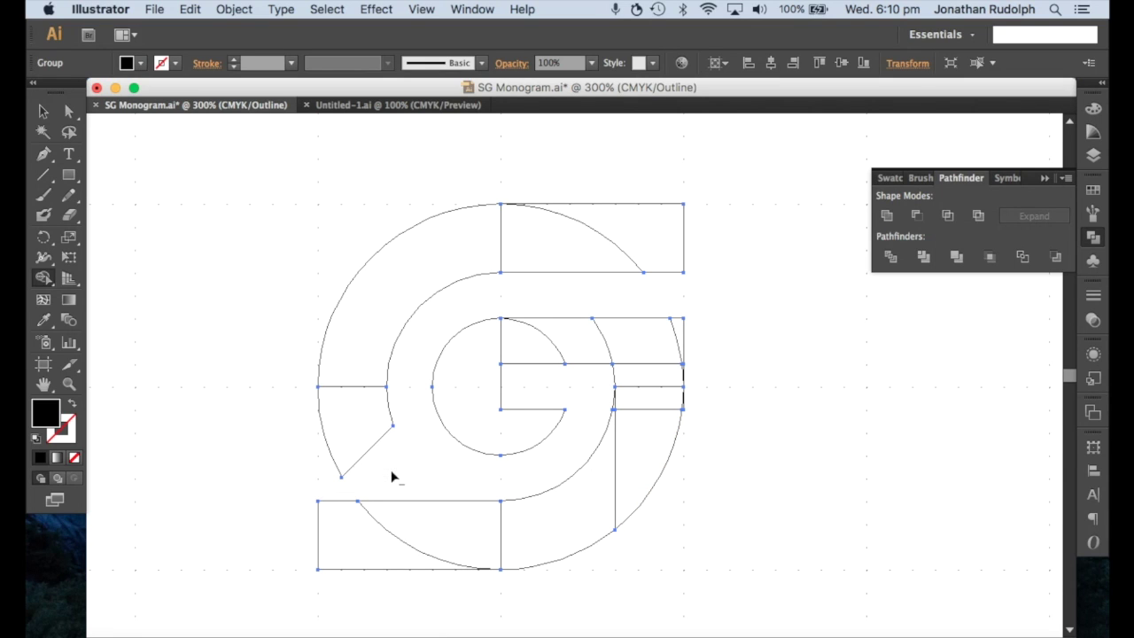
{"action": "key", "text": "super+equal"}
{"action": "key", "text": "super+equal"}
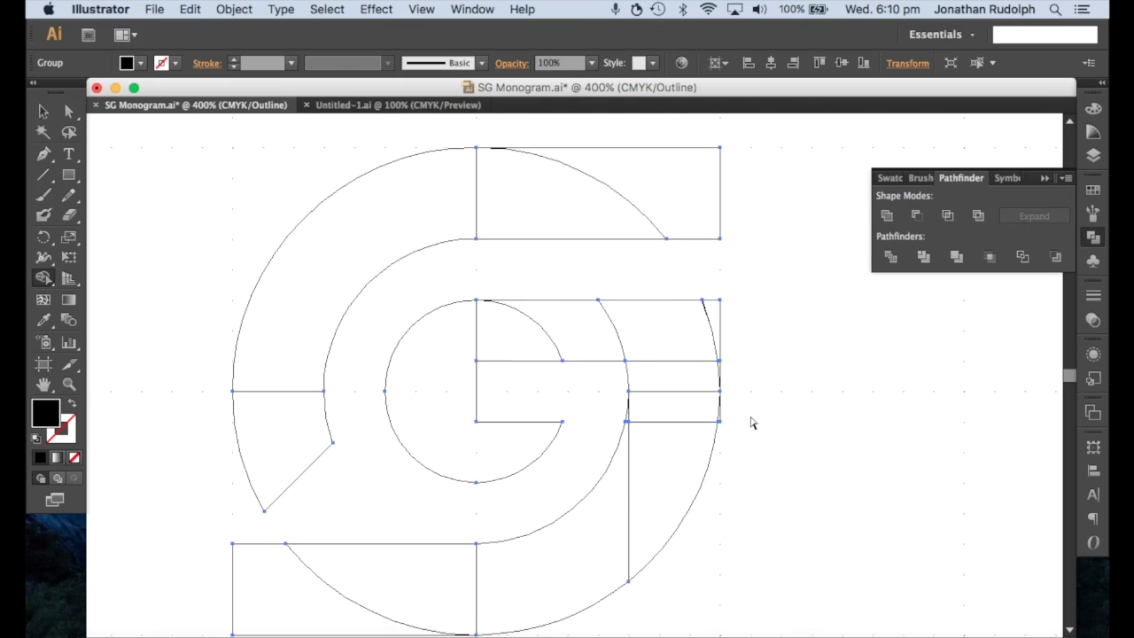
Delete the thin slivers at the crossbars' right ends beside the outer arc, then return to 200% zoom.
{"action": "left_click_drag", "start_coordinate": [749, 412], "coordinate": [671, 423]}
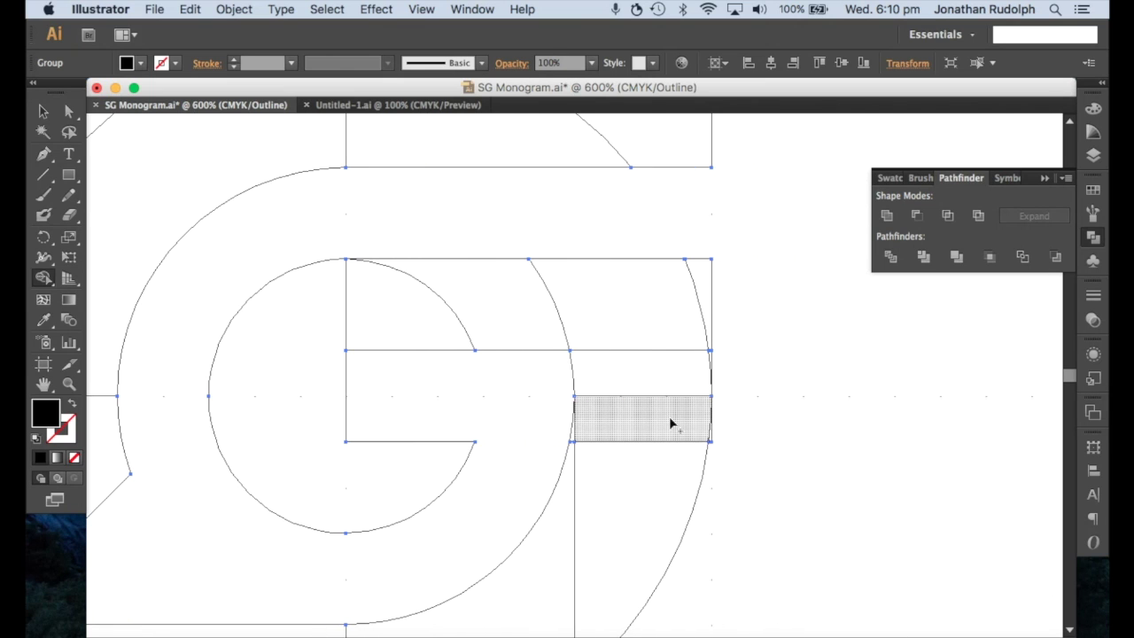
{"action": "left_click", "coordinate": [704, 285], "text": "alt"}
{"action": "key", "text": "super+equal"}
{"action": "key", "text": "super+equal"}
{"action": "key", "text": "super+equal"}
{"action": "key", "text": "super+equal"}
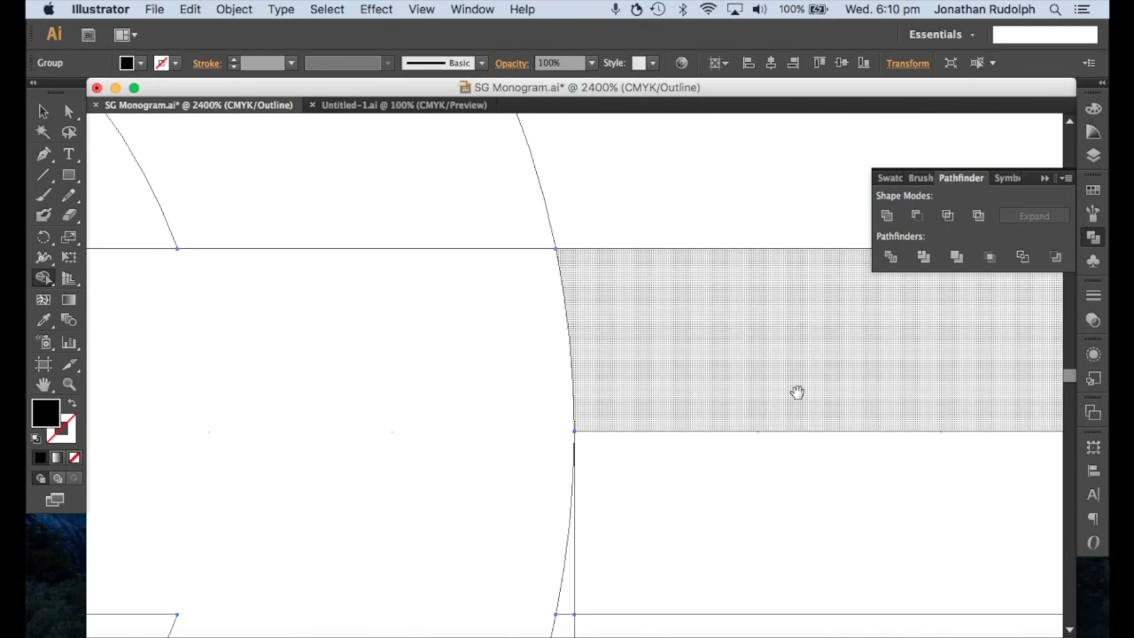
{"action": "left_click_drag", "start_coordinate": [797, 393], "coordinate": [425, 347]}
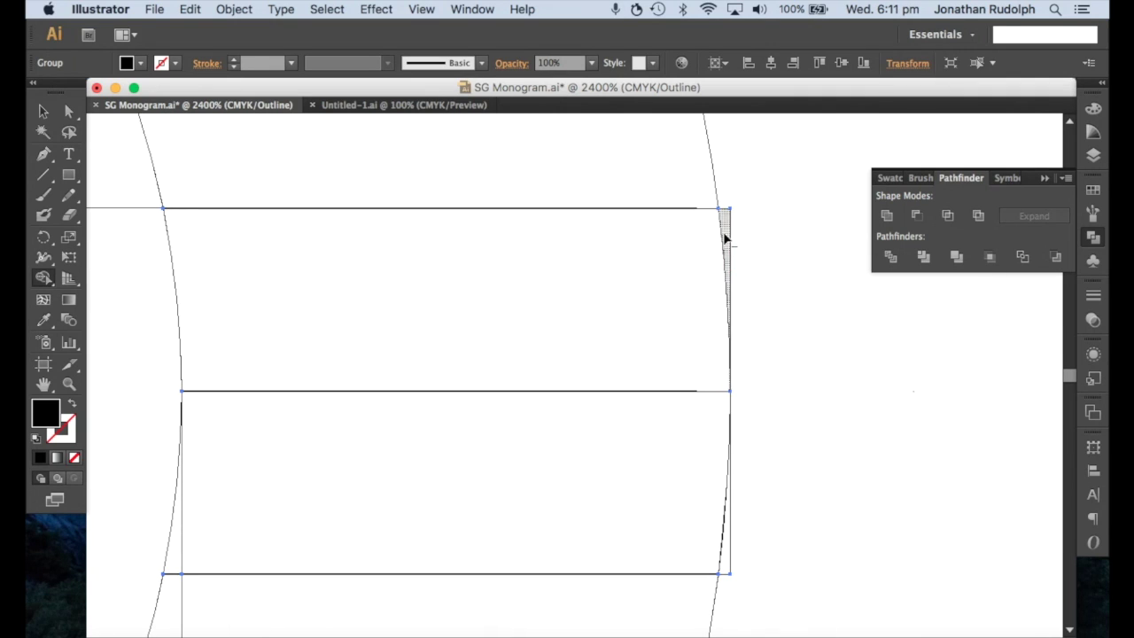
{"action": "left_click", "coordinate": [725, 239], "text": "alt"}
{"action": "left_click", "coordinate": [724, 558], "text": "alt"}
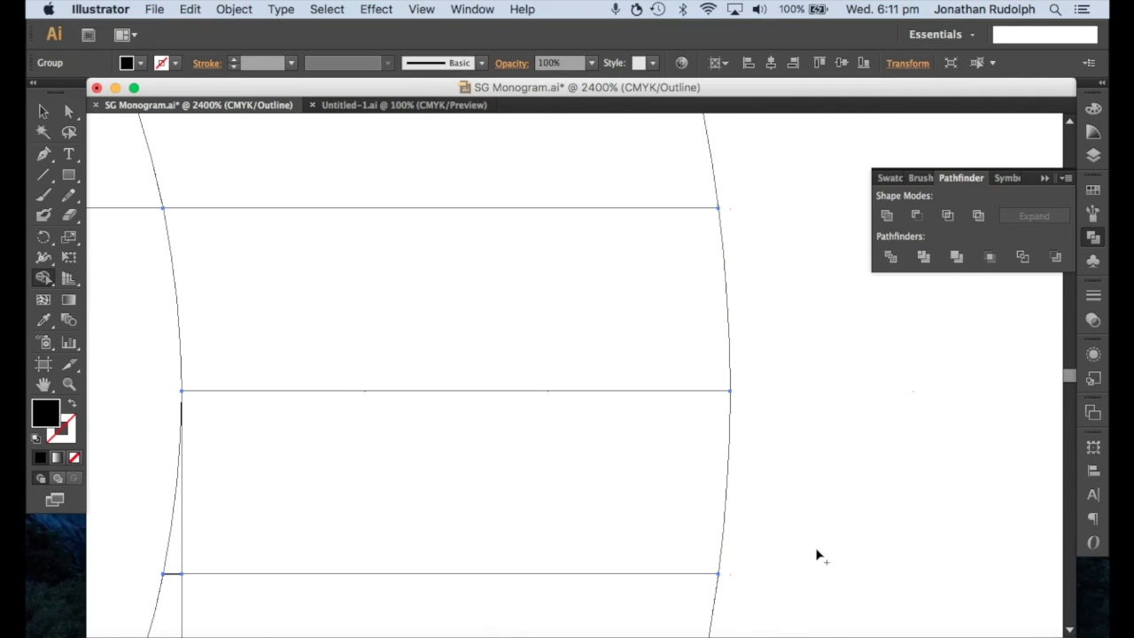
{"action": "key", "text": "super+minus"}
{"action": "key", "text": "super+minus"}
{"action": "key", "text": "super+minus"}
{"action": "key", "text": "super+minus"}
{"action": "key", "text": "super+minus"}
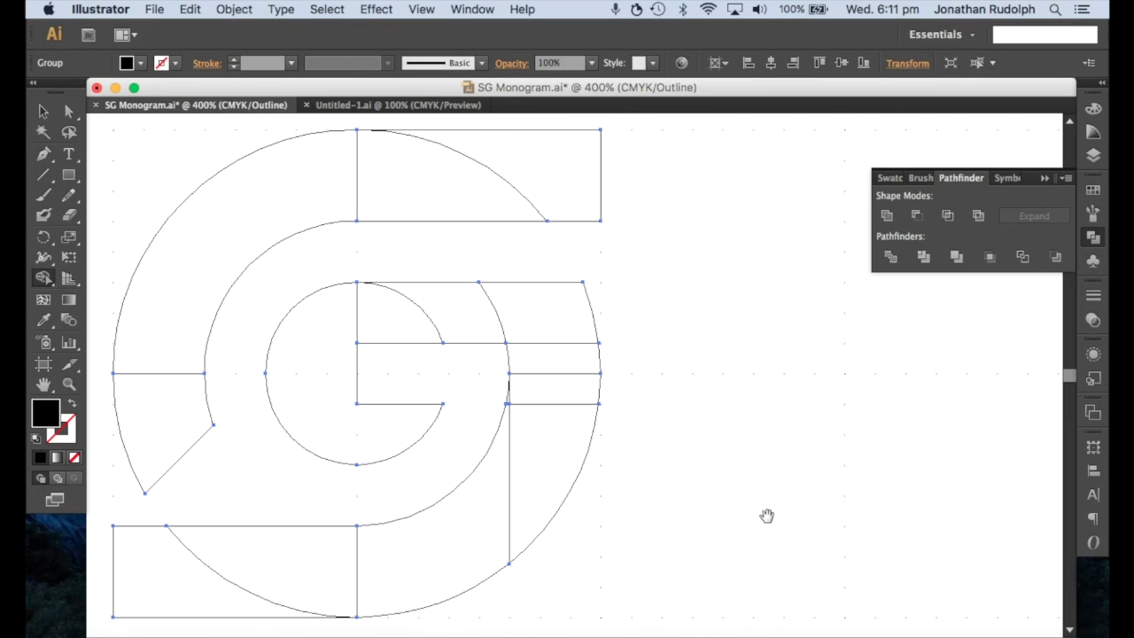
{"action": "key", "text": "super+minus"}
{"action": "key", "text": "super+0"}
{"action": "key", "text": "super+plus"}
{"action": "key", "text": "super+plus"}
{"action": "key", "text": "super+plus"}
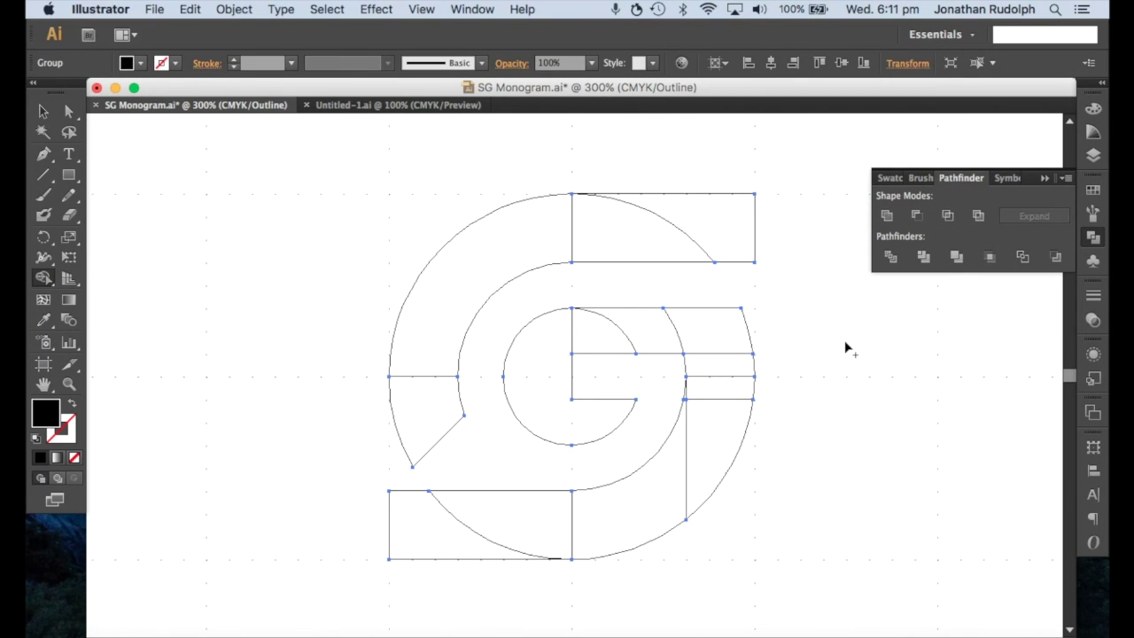
{"action": "key", "text": "super+plus"}
{"action": "key", "text": "super+plus"}
{"action": "key", "text": "super+plus"}
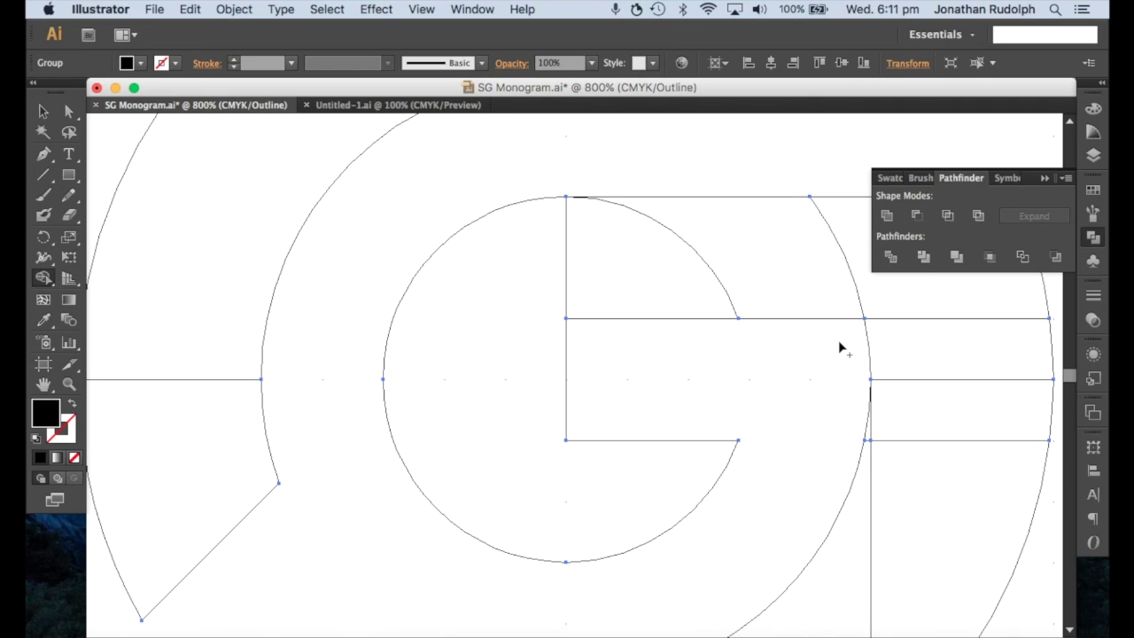
{"action": "key", "text": "super+minus"}
{"action": "key", "text": "super+minus"}
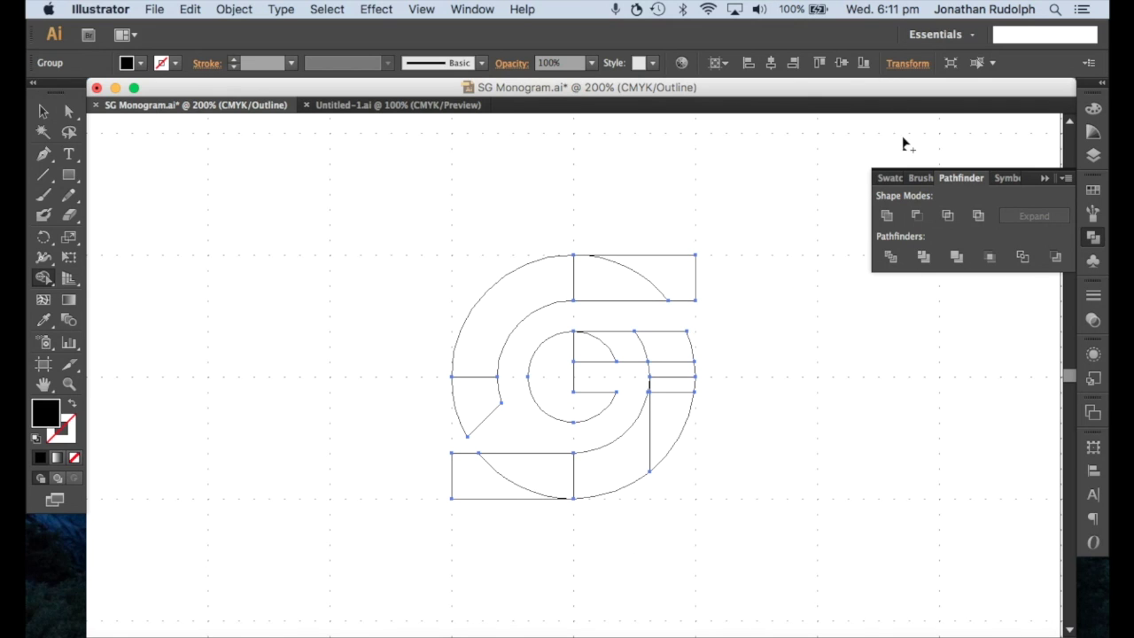
Unite the selected G pieces and check the filled result and stray arc anchor in Preview.
{"action": "left_click", "coordinate": [887, 216]}
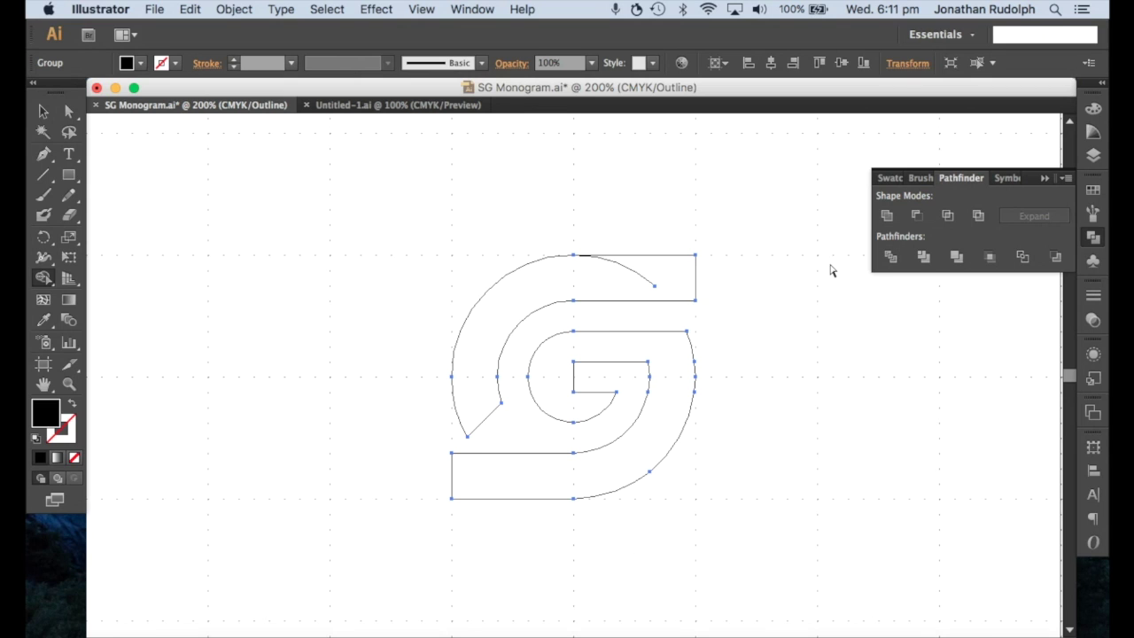
{"action": "key", "text": "super+y"}
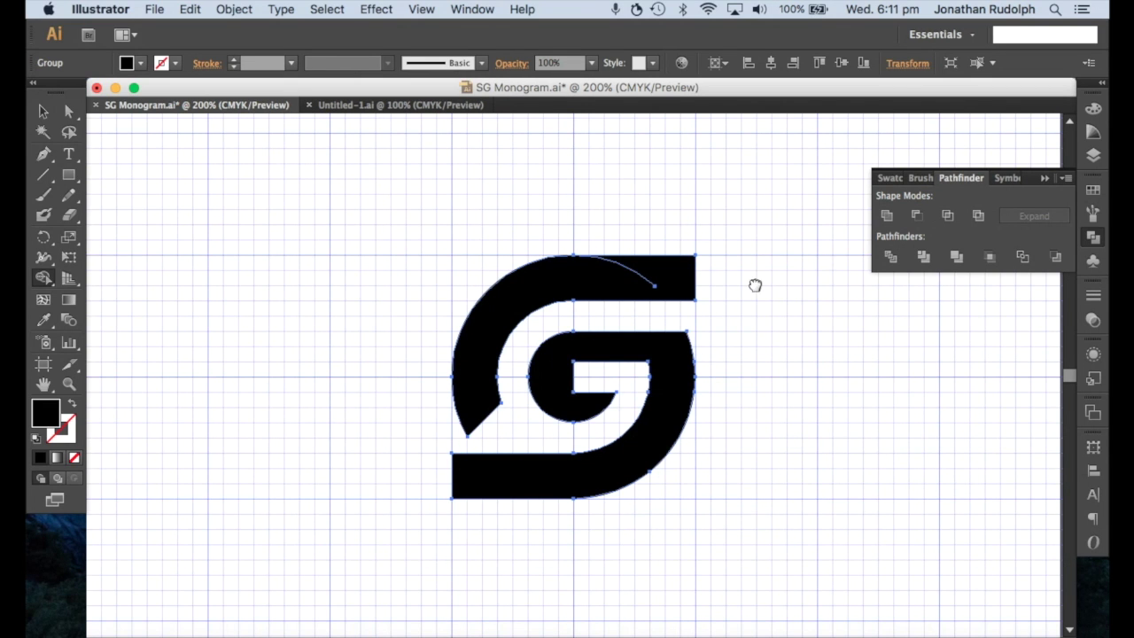
{"action": "left_click_drag", "start_coordinate": [755, 285], "coordinate": [747, 303]}
{"action": "key", "text": "a"}
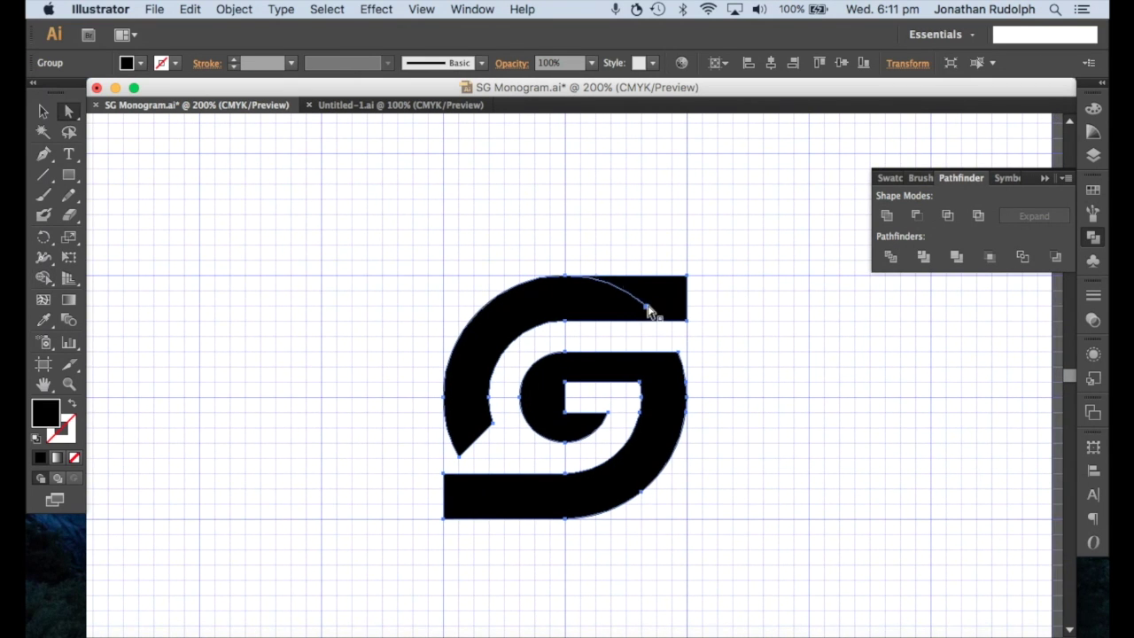
{"action": "left_click", "coordinate": [647, 306]}
{"action": "key", "text": "super+shift+a"}
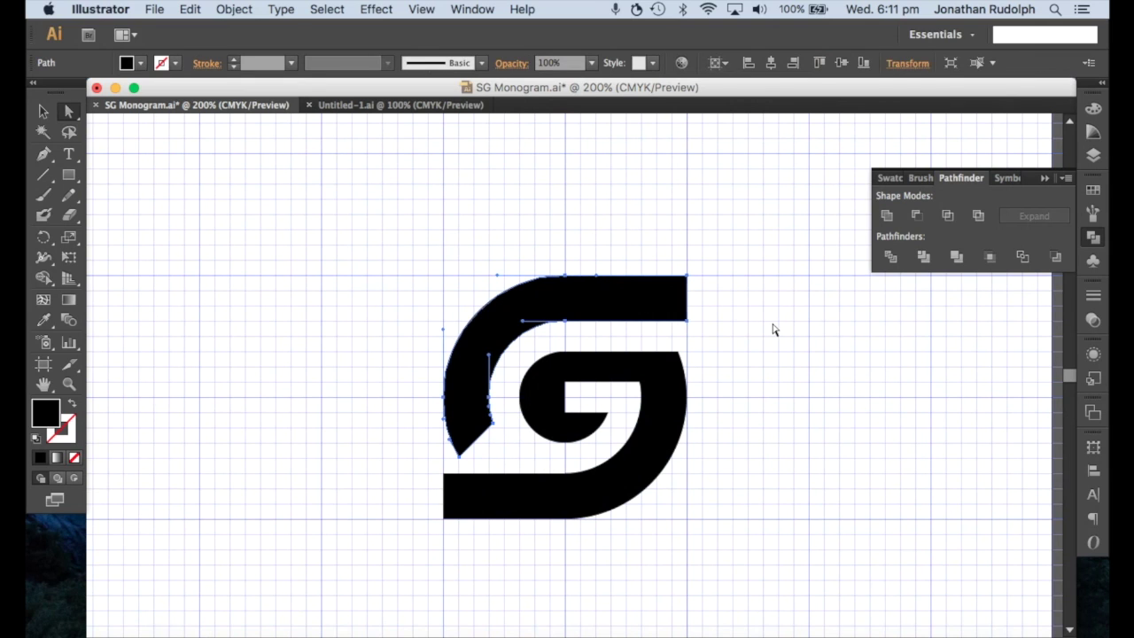
Select all and Unite everything into one solid shape, viewed at 150%.
{"action": "key", "text": "super+a"}
{"action": "left_click", "coordinate": [887, 214]}
{"action": "key", "text": "super+shift+a"}
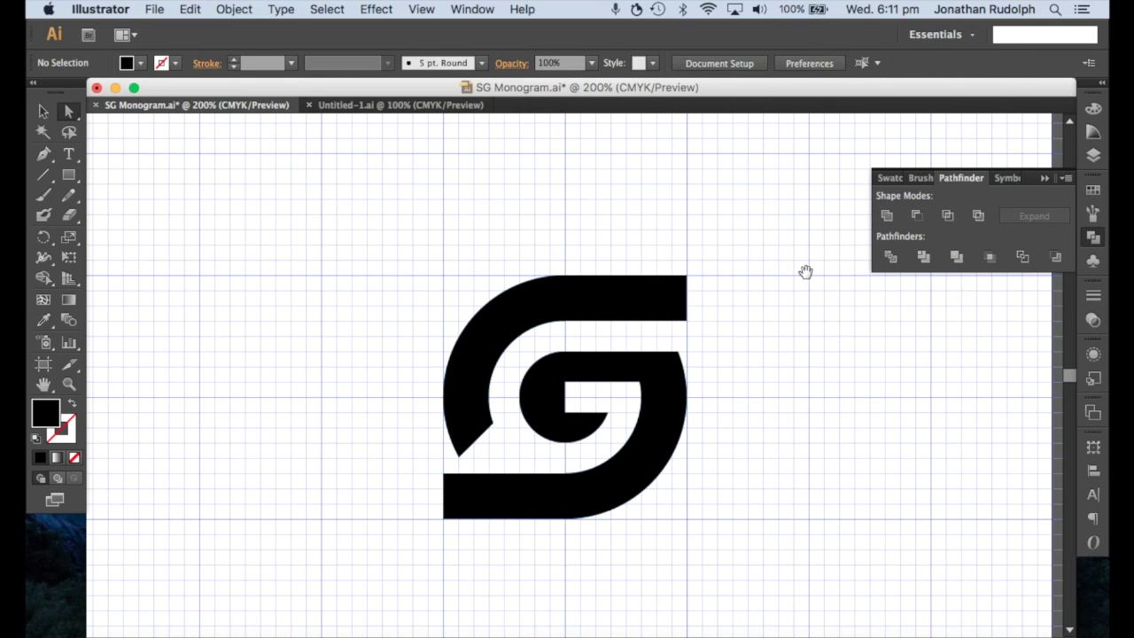
{"action": "key", "text": "super+minus"}
{"action": "key", "text": "super+equal"}
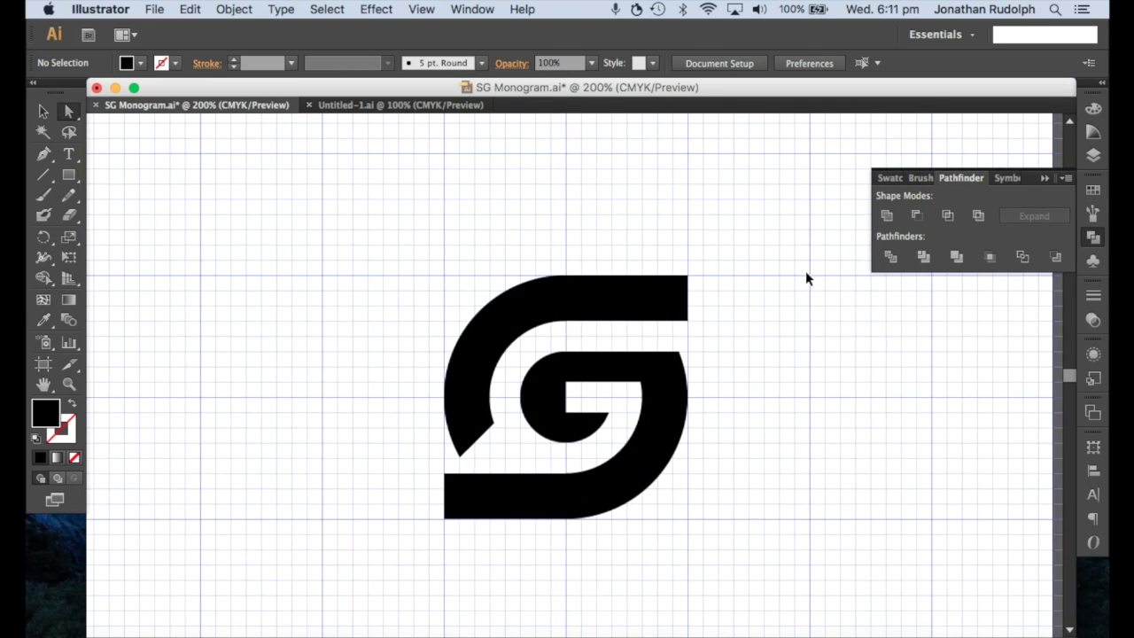
{"action": "key", "text": "super+minus"}
Check the G in outline view, return to preview, and hide the grid.
{"action": "key", "text": "super+y"}
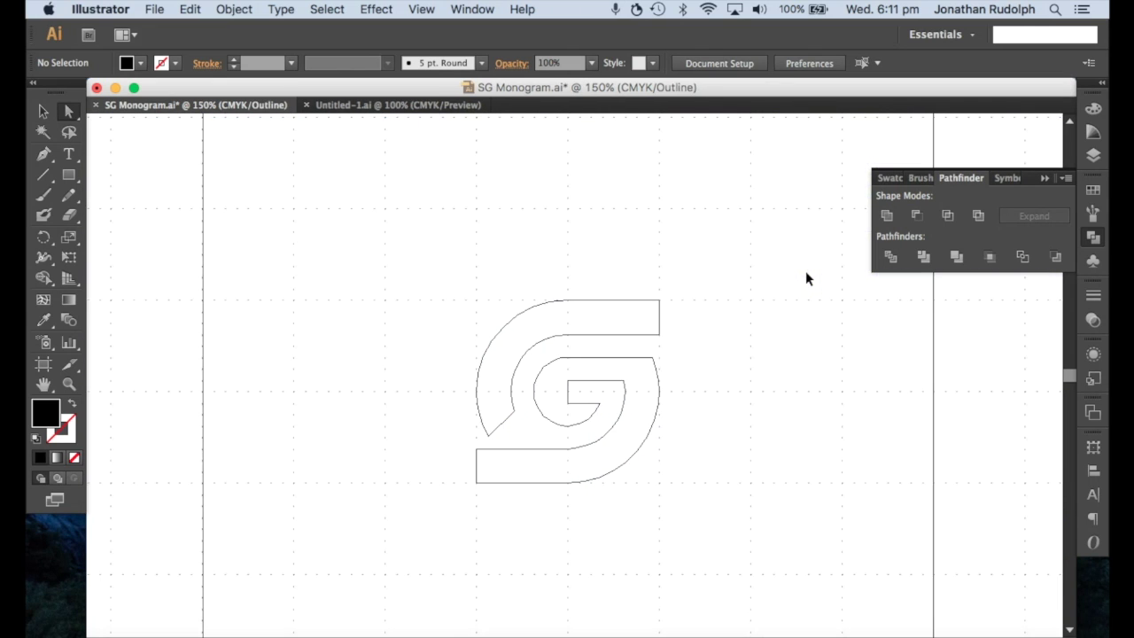
{"action": "key", "text": "super+y"}
{"action": "key", "text": "super+apostrophe"}
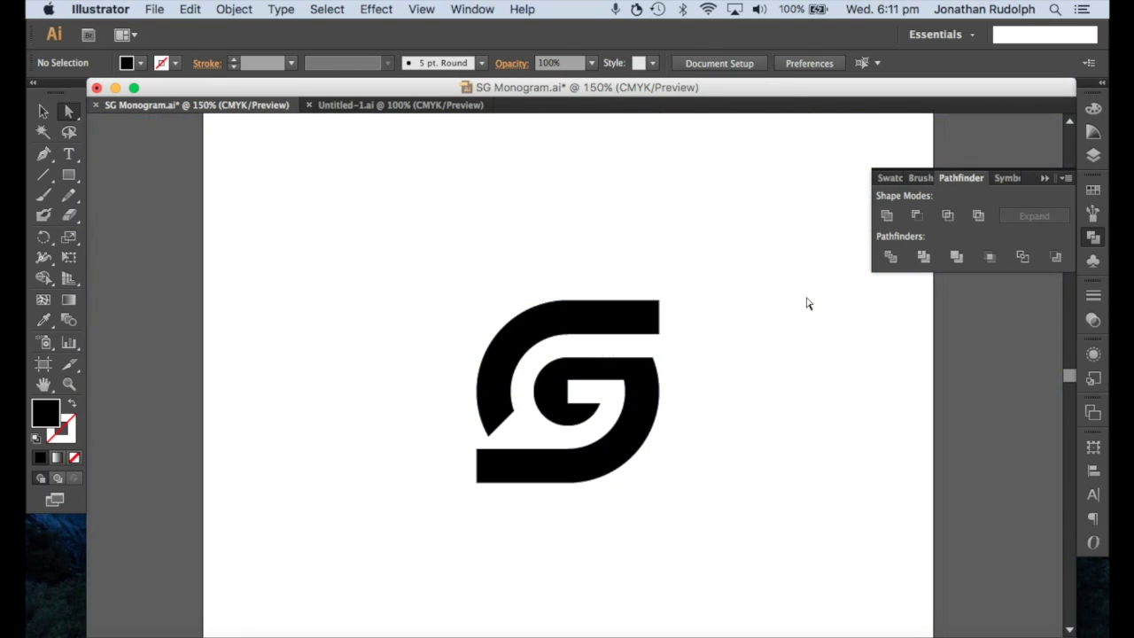
Extend the G's bottom bar further left by shifting its lower-left anchors.
{"action": "key", "text": "super+equal"}
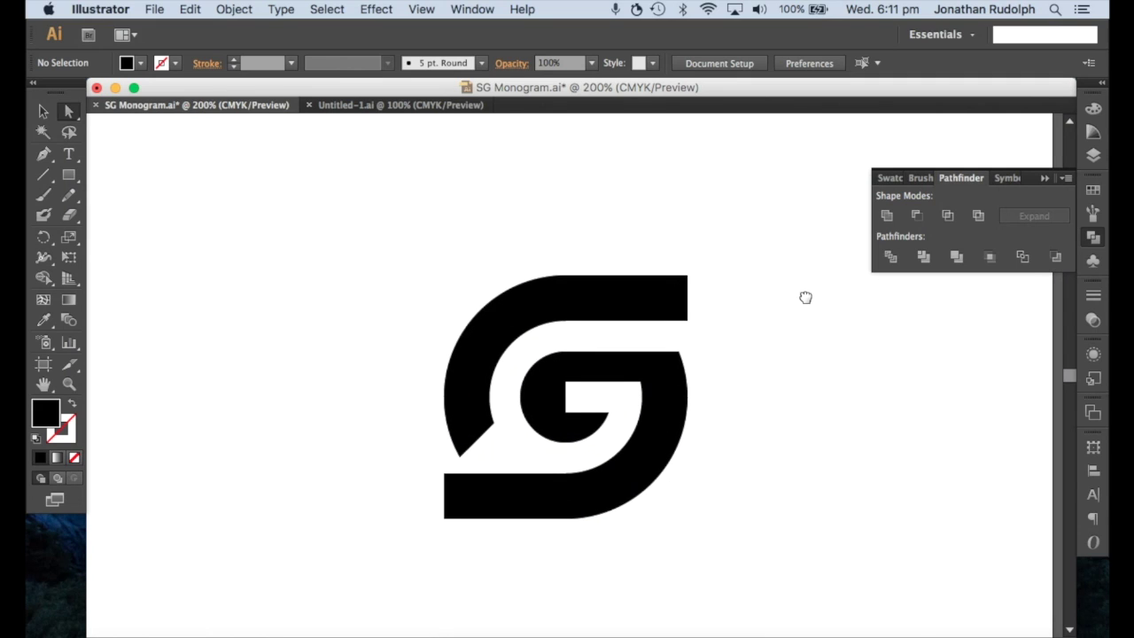
{"action": "scroll", "coordinate": [799, 302], "scroll_direction": "right", "scroll_amount": 1}
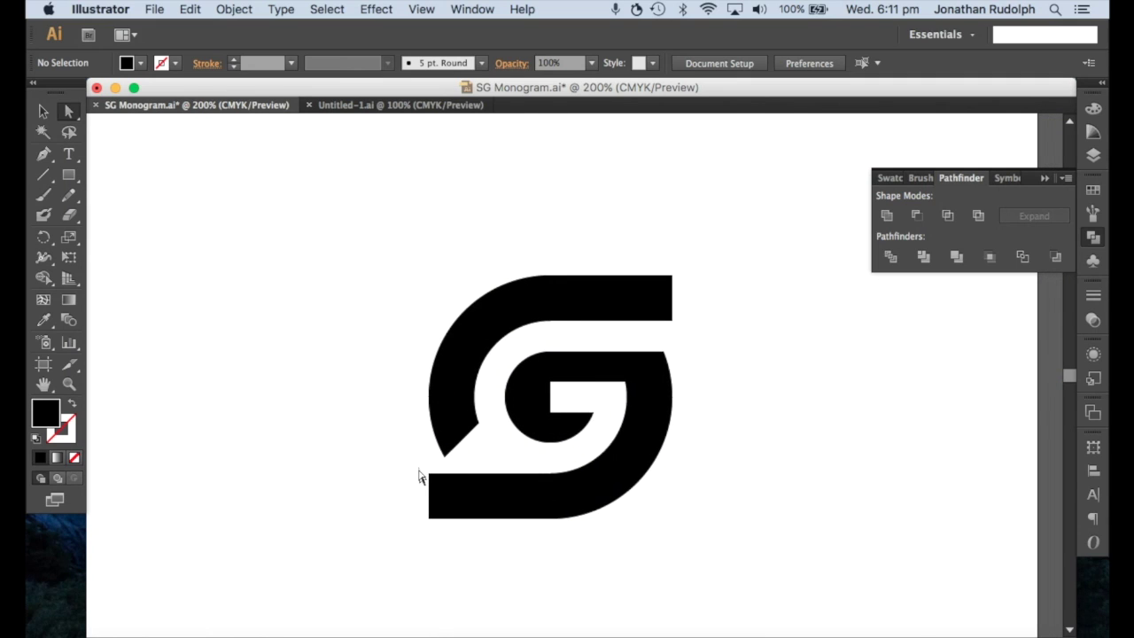
{"action": "left_click_drag", "start_coordinate": [418, 470], "coordinate": [442, 532]}
{"action": "key", "text": "shift+Left"}
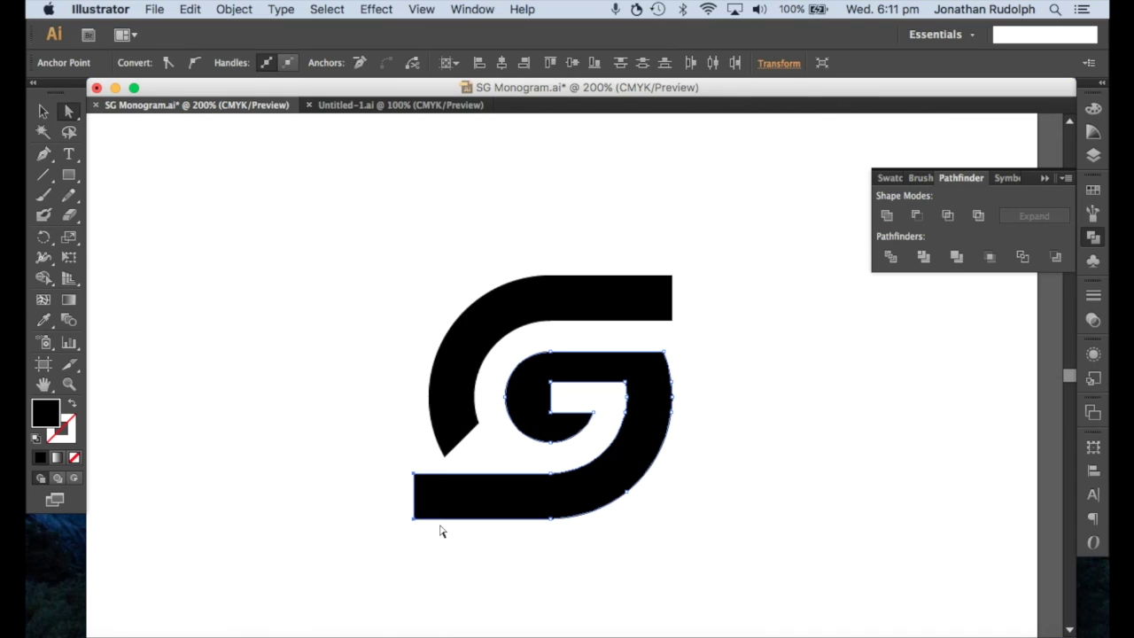
{"action": "left_click", "coordinate": [729, 294]}
Extend the G's top bar further right by shifting its right-end anchors.
{"action": "left_click_drag", "start_coordinate": [706, 266], "coordinate": [668, 329]}
{"action": "key", "text": "shift+Right"}
{"action": "left_click", "coordinate": [732, 382]}
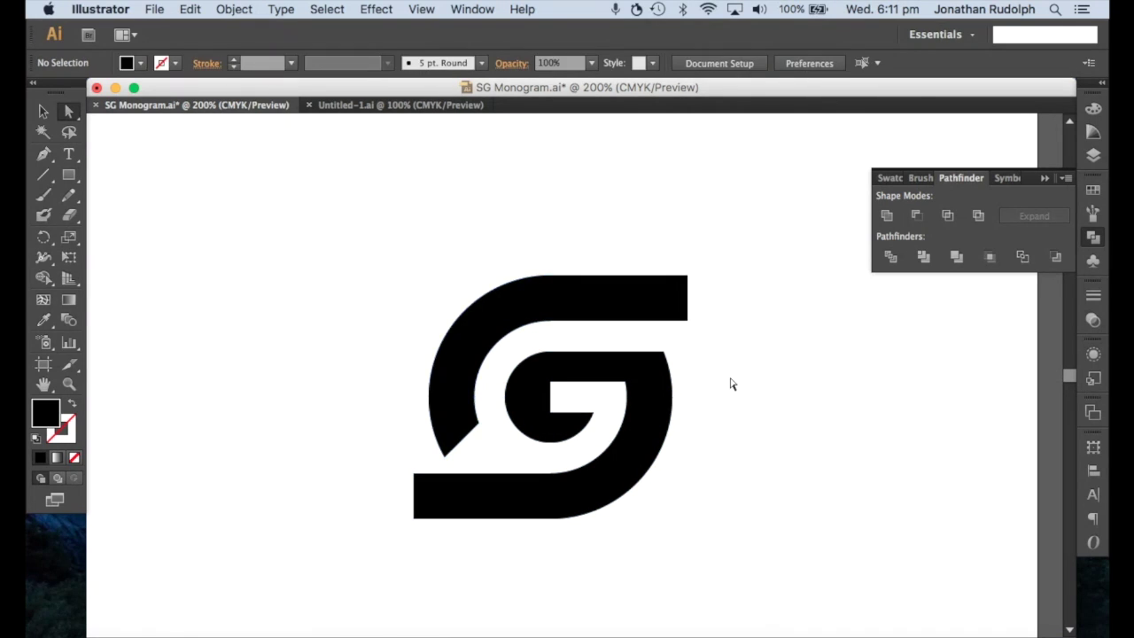
Scale the whole G logo up from its corner handle.
{"action": "key", "text": "super+0"}
{"action": "key", "text": "super+equal"}
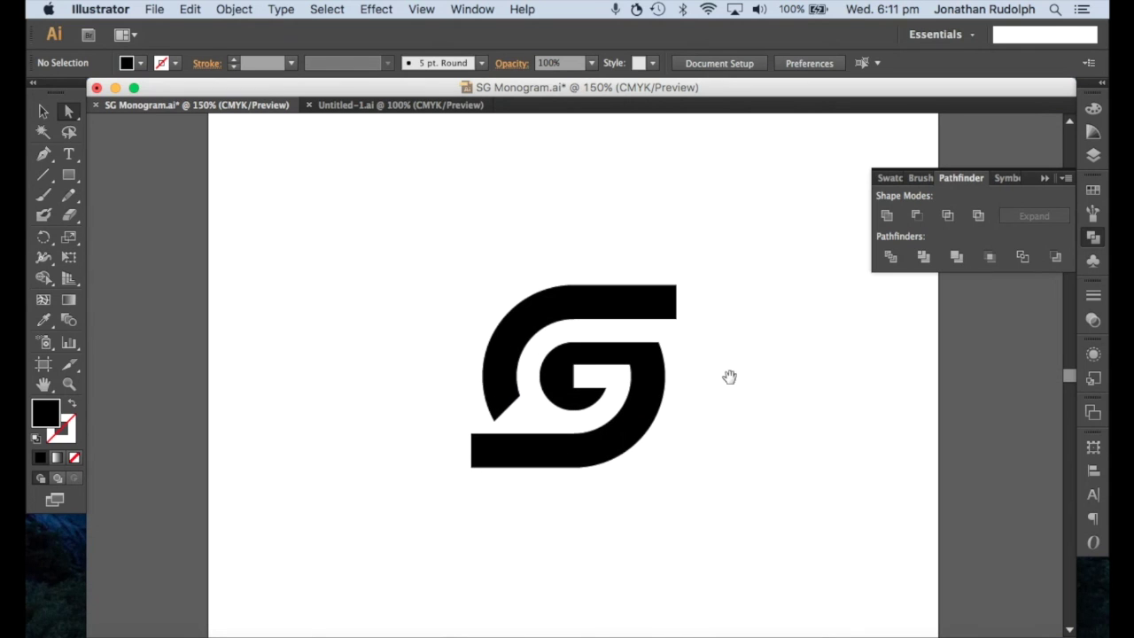
{"action": "key", "text": "v"}
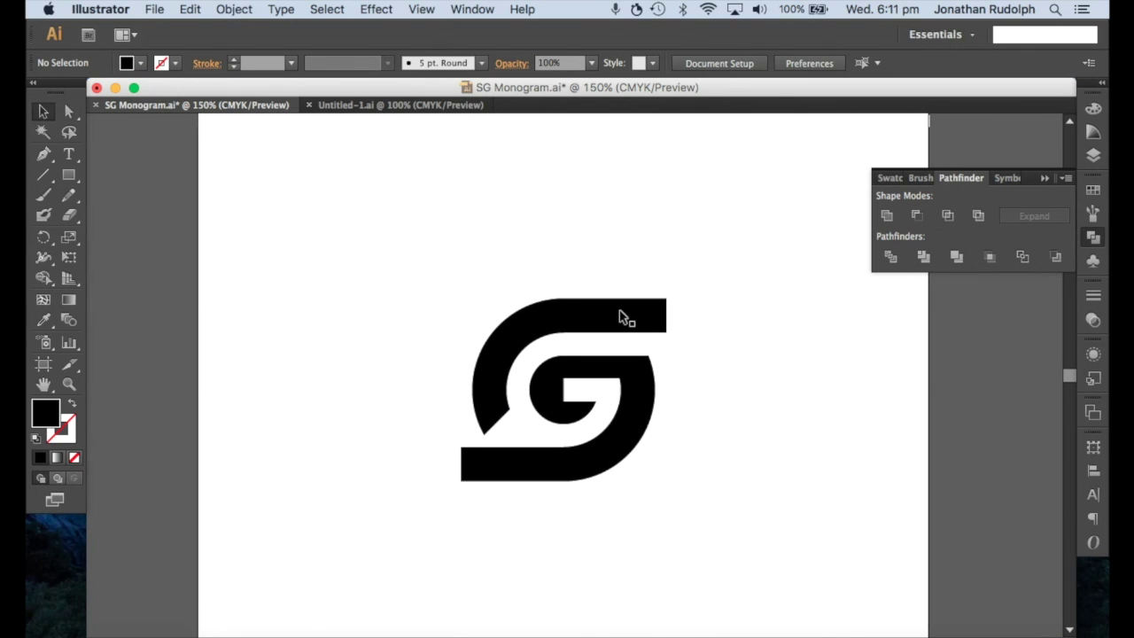
{"action": "left_click", "coordinate": [620, 312]}
{"action": "left_click_drag", "start_coordinate": [670, 294], "coordinate": [712, 256]}
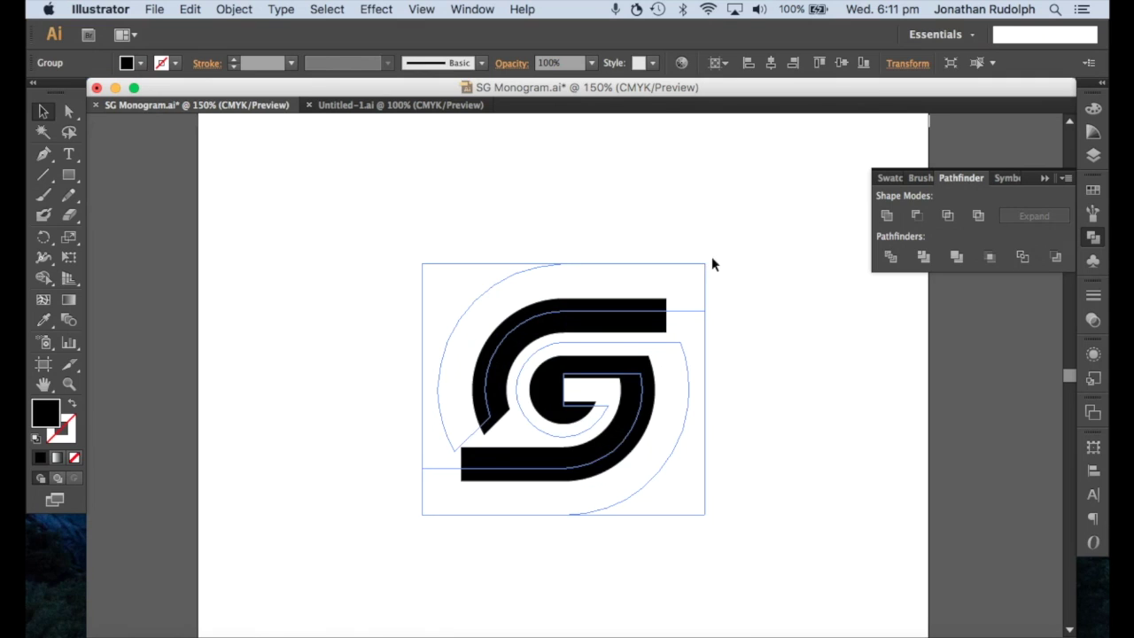
{"action": "left_click", "coordinate": [760, 331]}
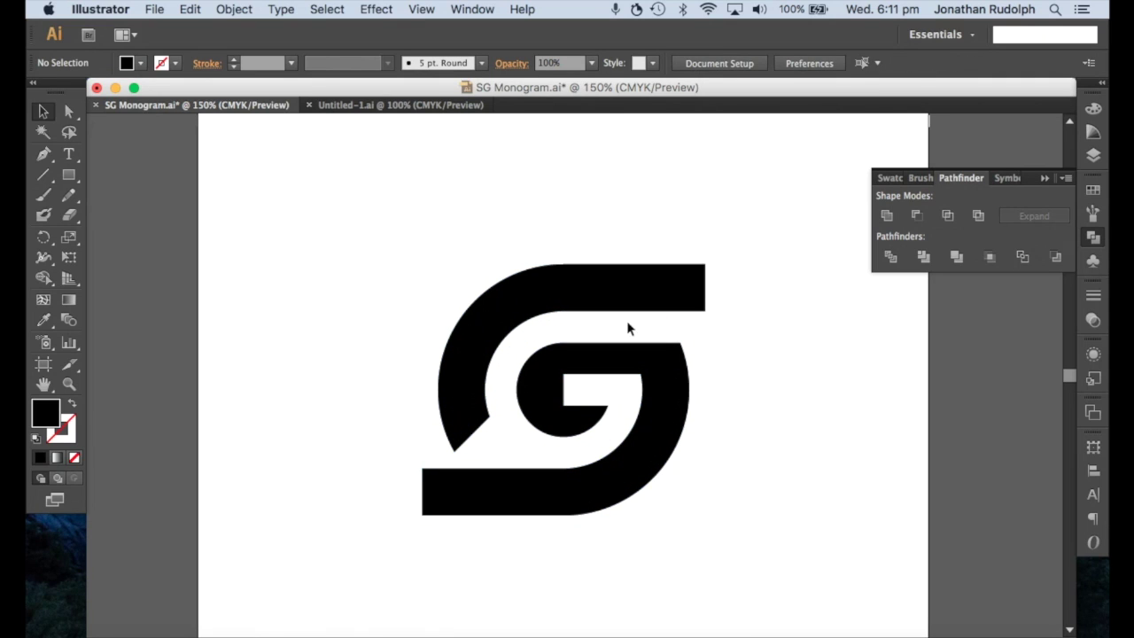